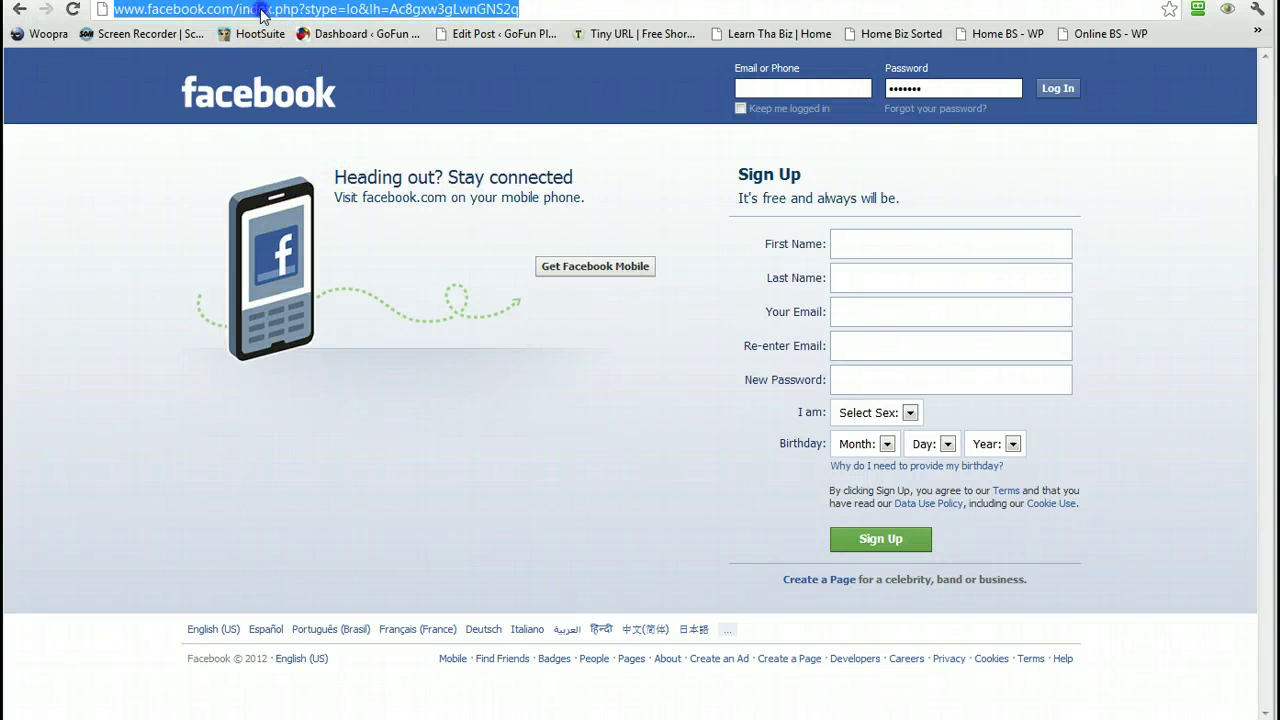
{"action": "left_click_drag", "start_coordinate": [238, 10], "coordinate": [519, 10]}
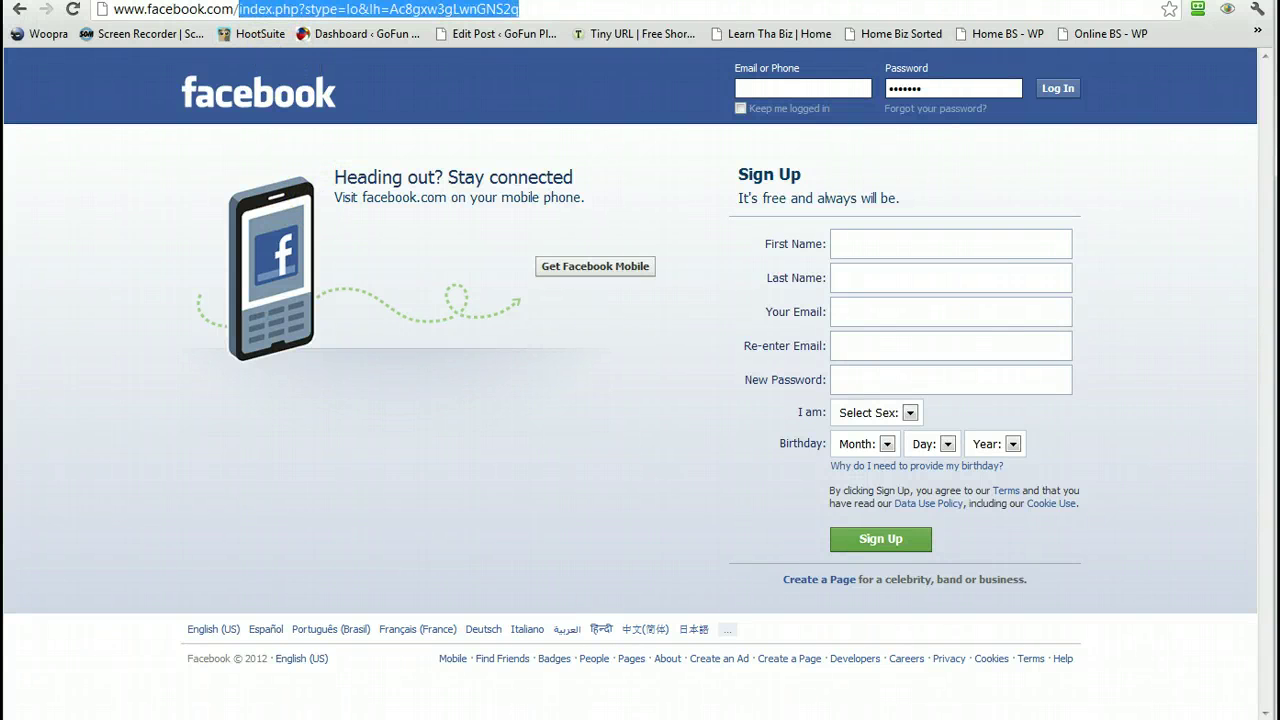
{"action": "key", "text": "BackSpace"}
{"action": "left_click", "coordinate": [530, 428]}
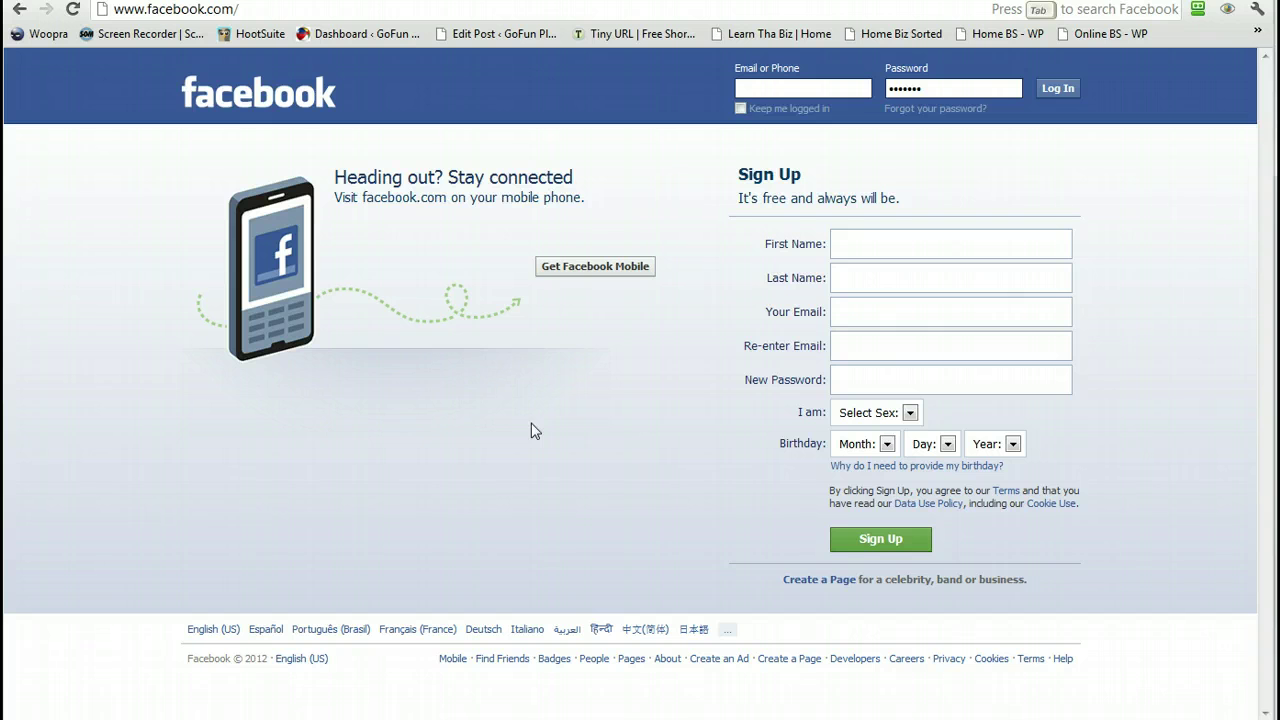
Log in to Facebook with the account's e-mail address and the already filled-in password
{"action": "left_click", "coordinate": [768, 87]}
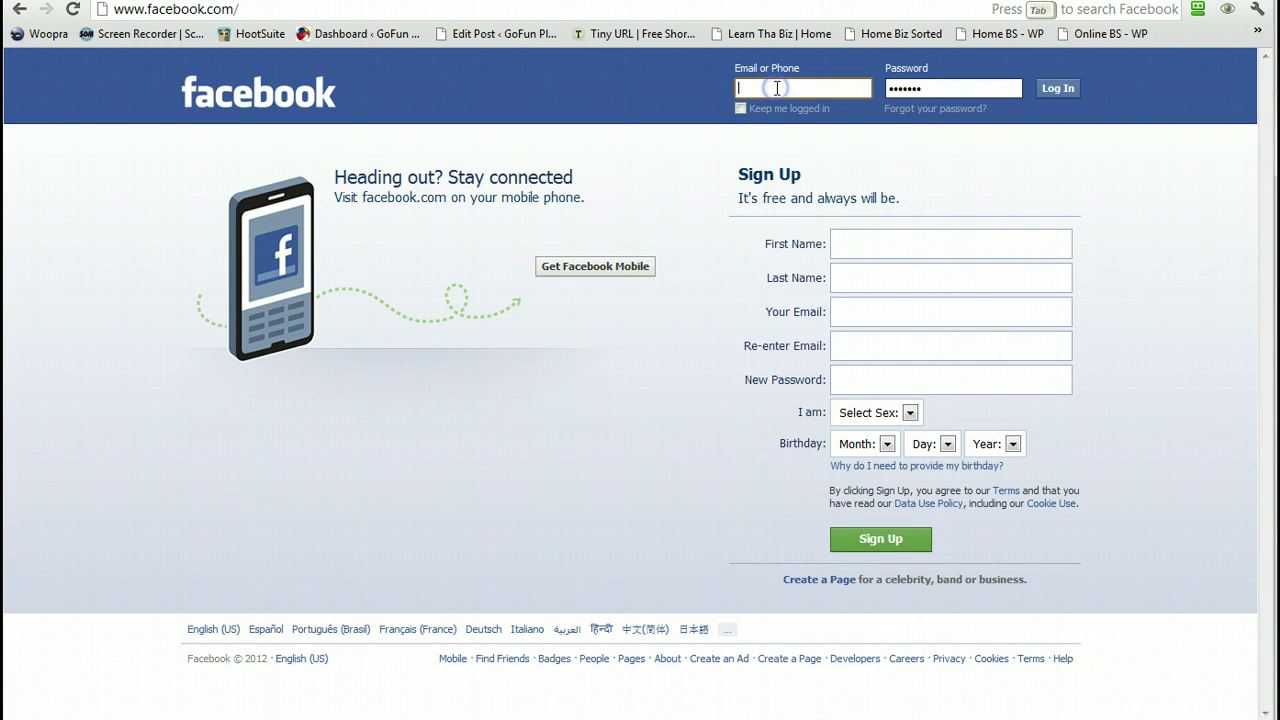
{"action": "left_click", "coordinate": [841, 86]}
{"action": "left_click", "coordinate": [1058, 88]}
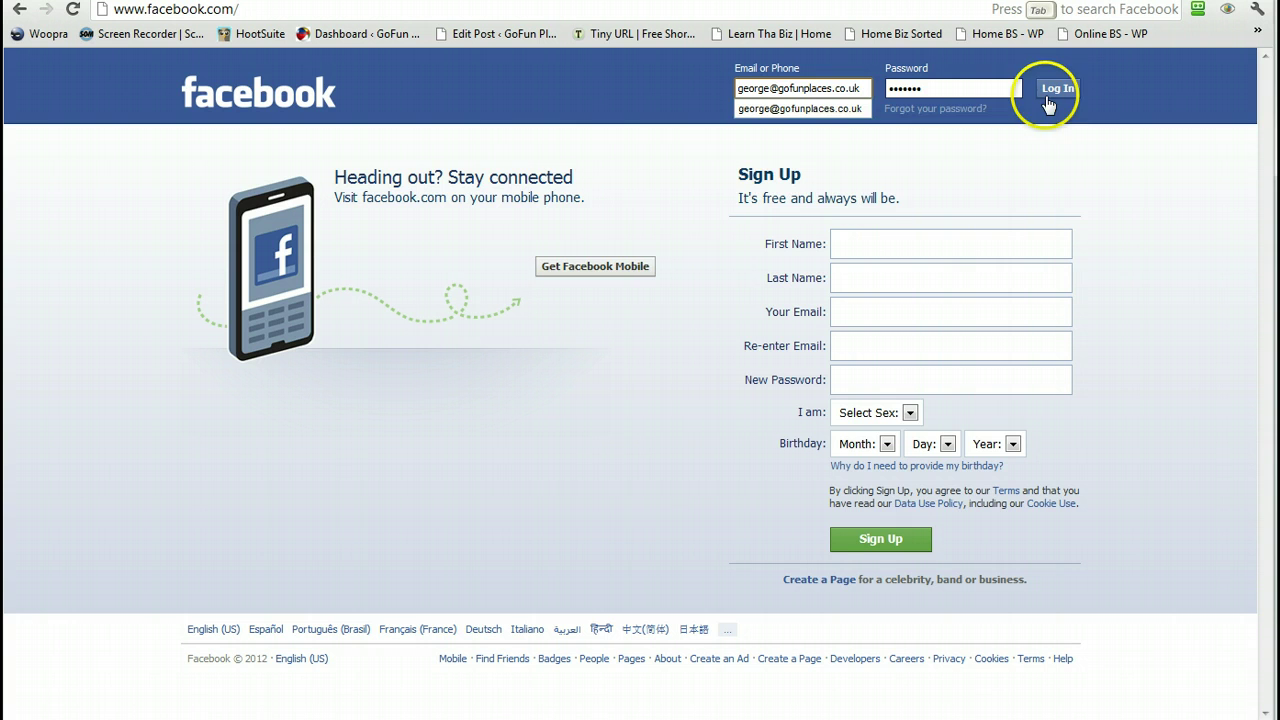
{"action": "left_click", "coordinate": [873, 180]}
{"action": "left_click", "coordinate": [740, 158]}
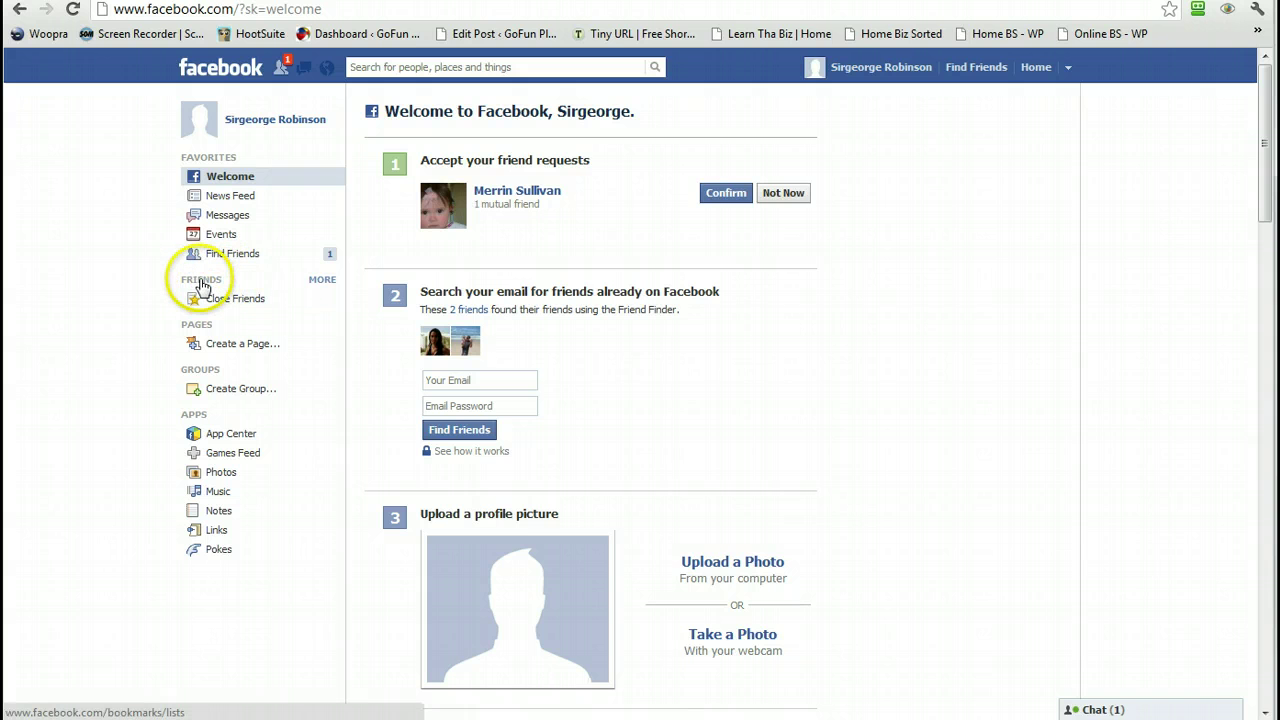
Create a new friend list named "GFP Business" without adding any members
{"action": "left_click", "coordinate": [322, 282]}
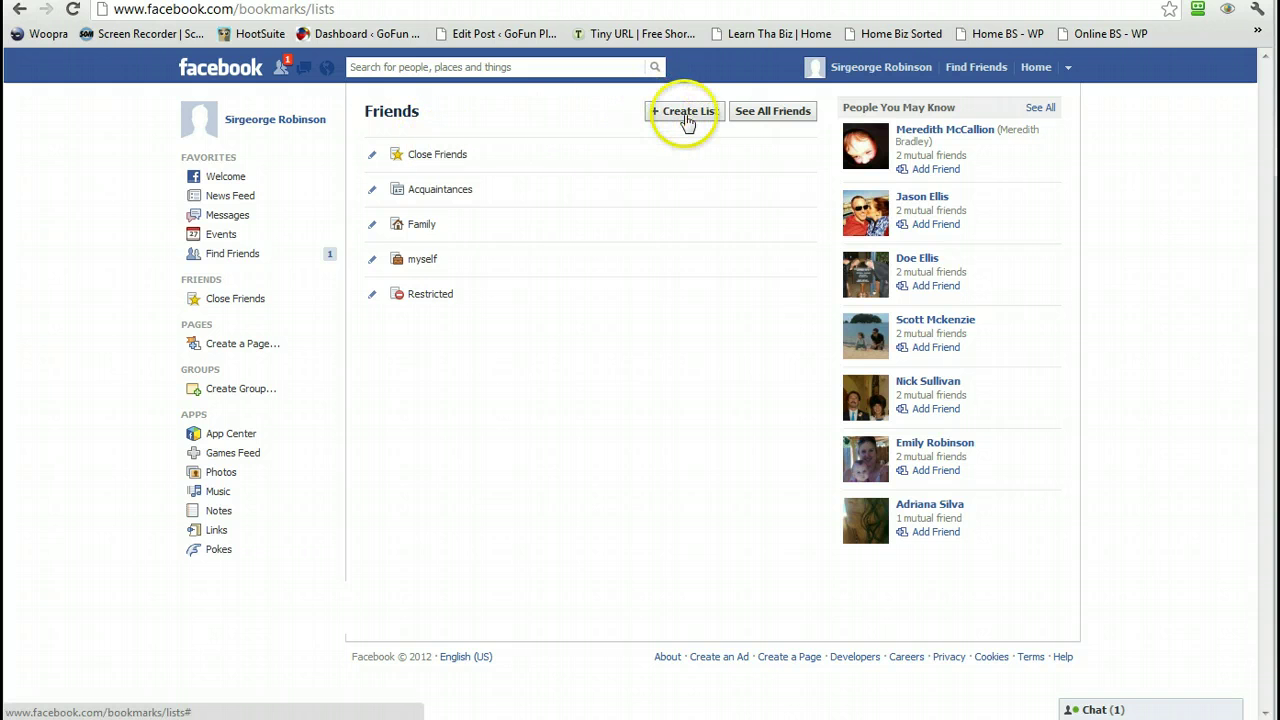
{"action": "left_click", "coordinate": [685, 112]}
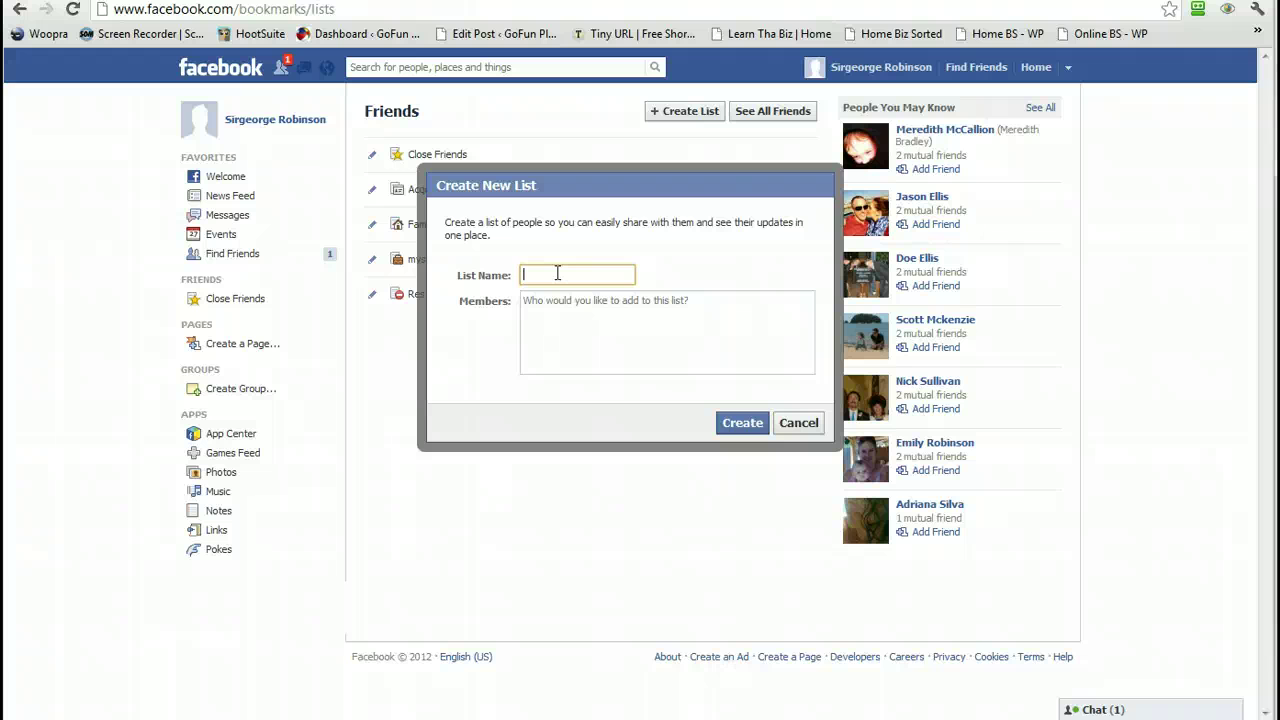
{"action": "type", "text": "GFP Business"}
{"action": "left_click", "coordinate": [570, 271]}
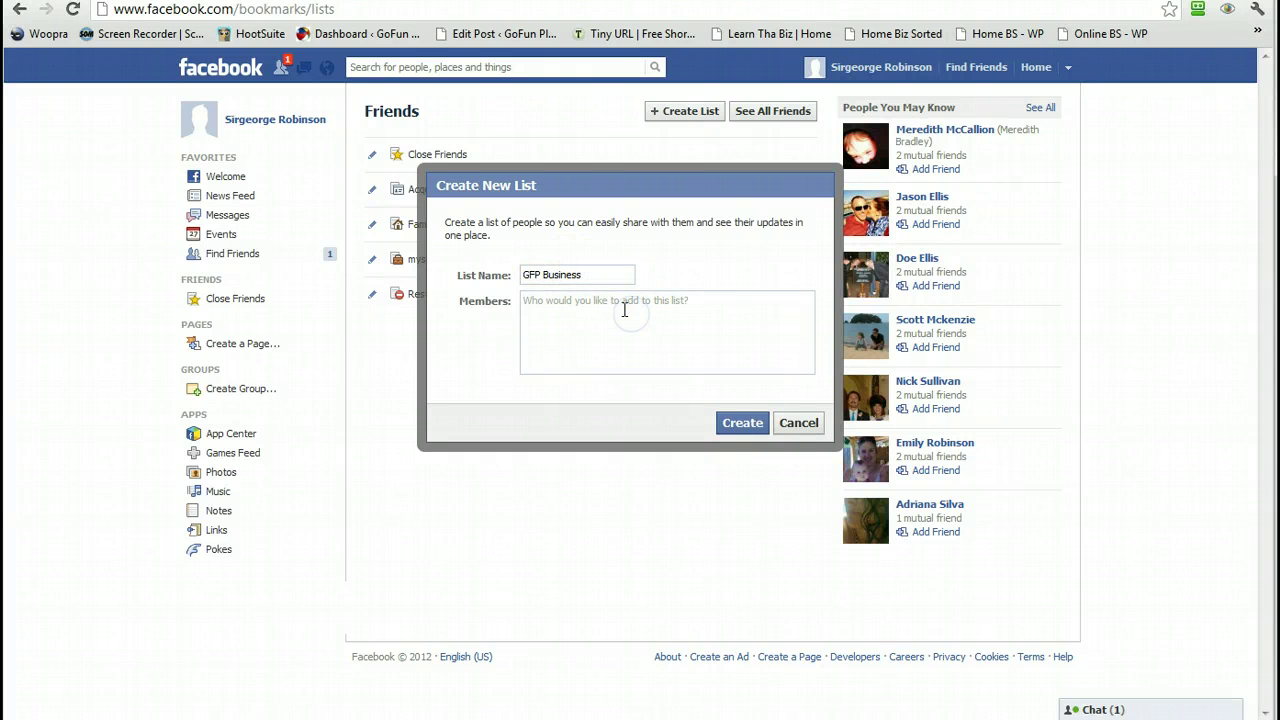
{"action": "left_click", "coordinate": [549, 307]}
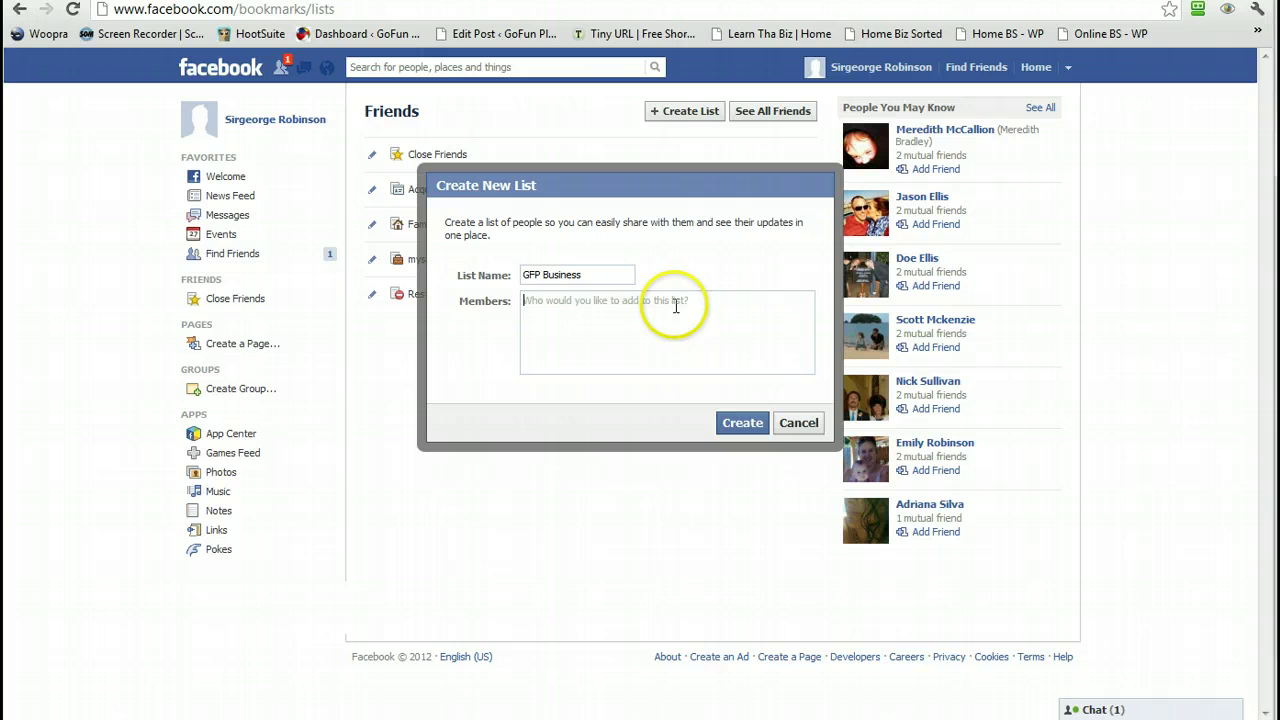
{"action": "left_click", "coordinate": [742, 425]}
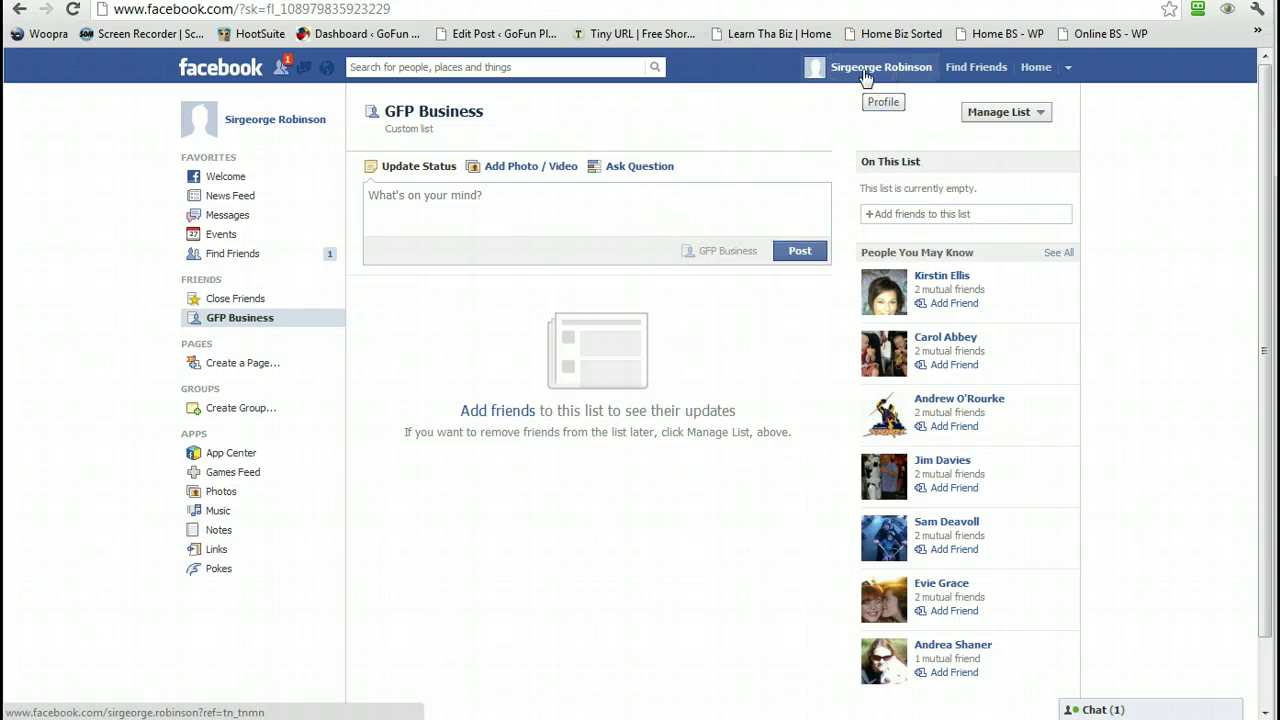
Open the friends page of the own profile and add the first friend shown to the GFP Business list
{"action": "left_click", "coordinate": [867, 70]}
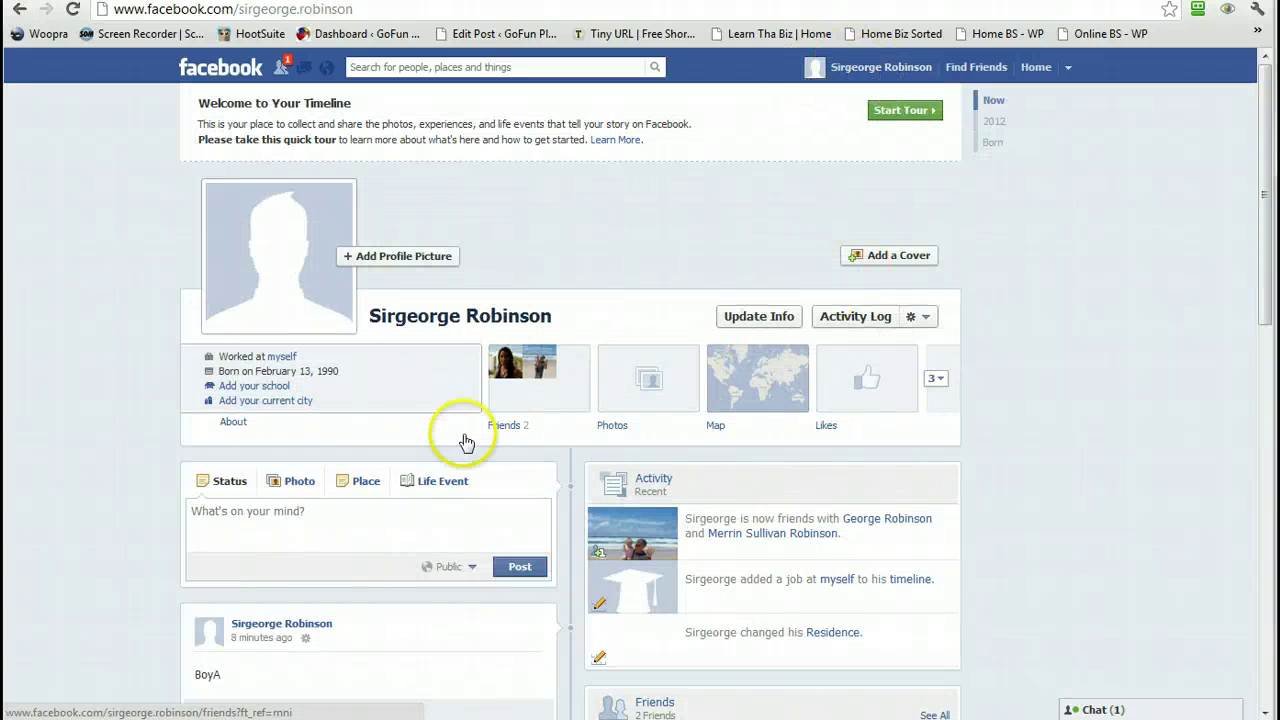
{"action": "left_click", "coordinate": [498, 426]}
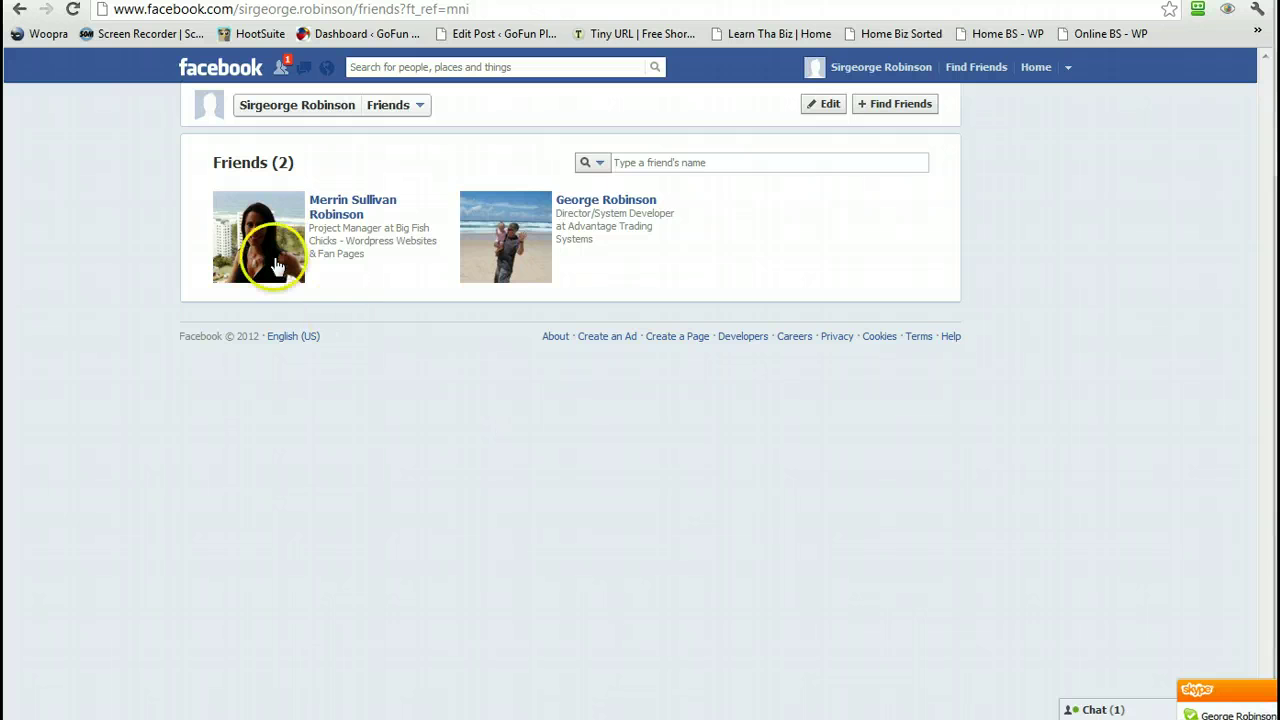
{"action": "left_click", "coordinate": [338, 214]}
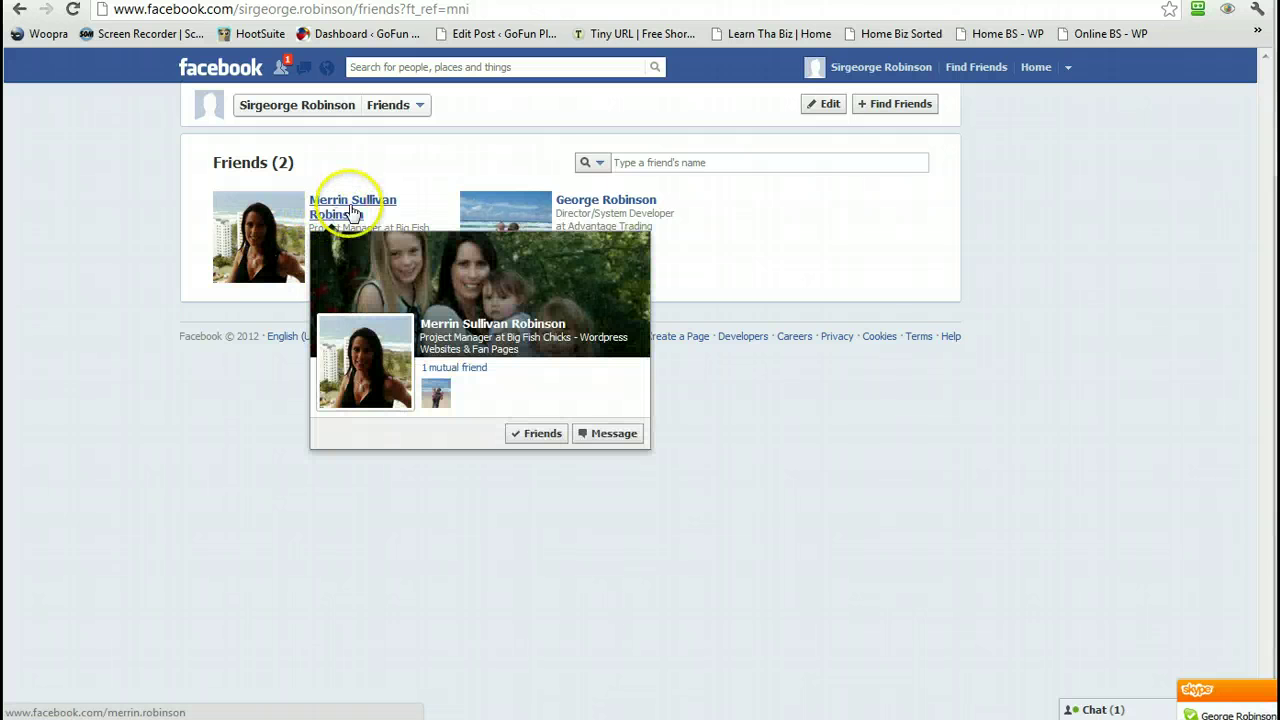
{"action": "left_click", "coordinate": [532, 435]}
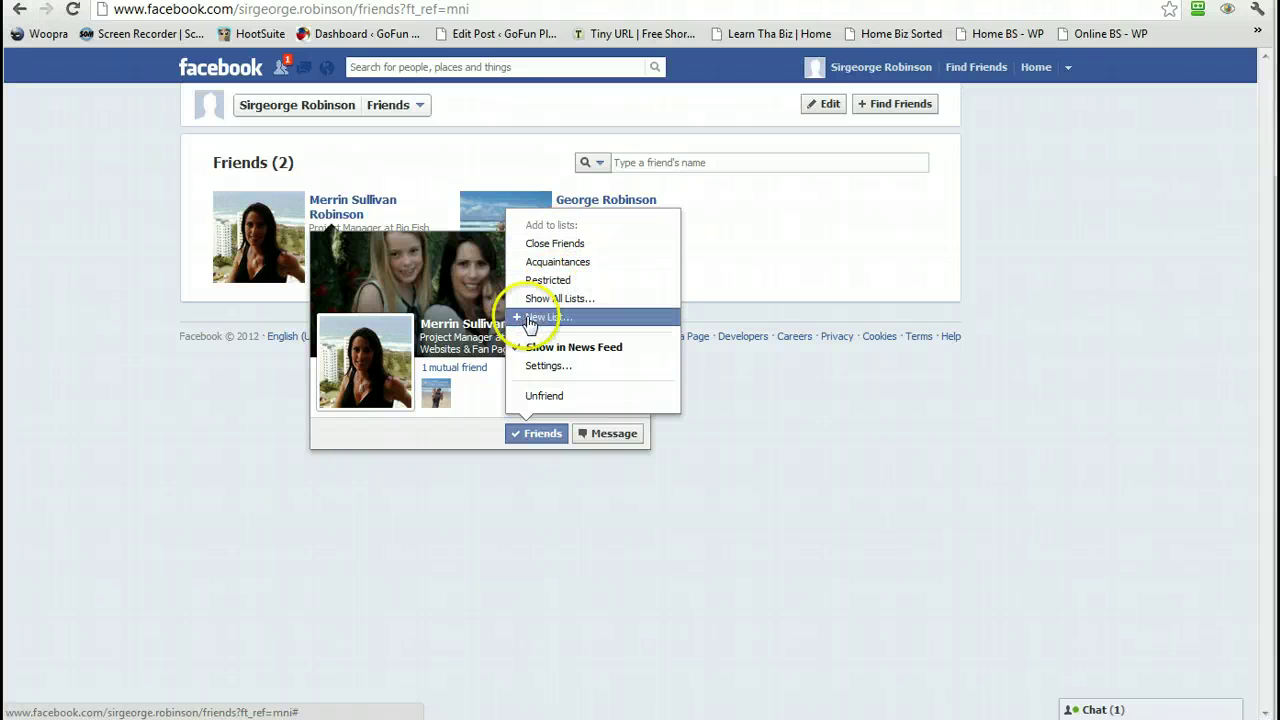
{"action": "left_click", "coordinate": [558, 300]}
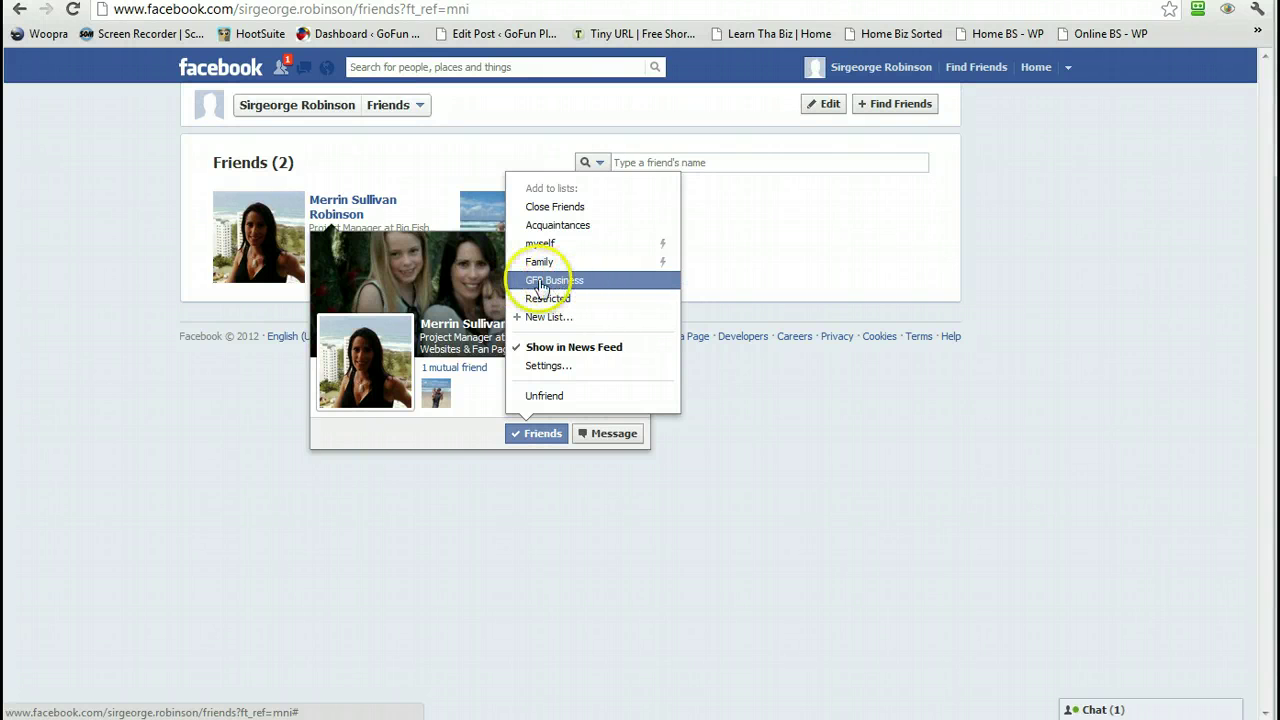
{"action": "left_click", "coordinate": [518, 282]}
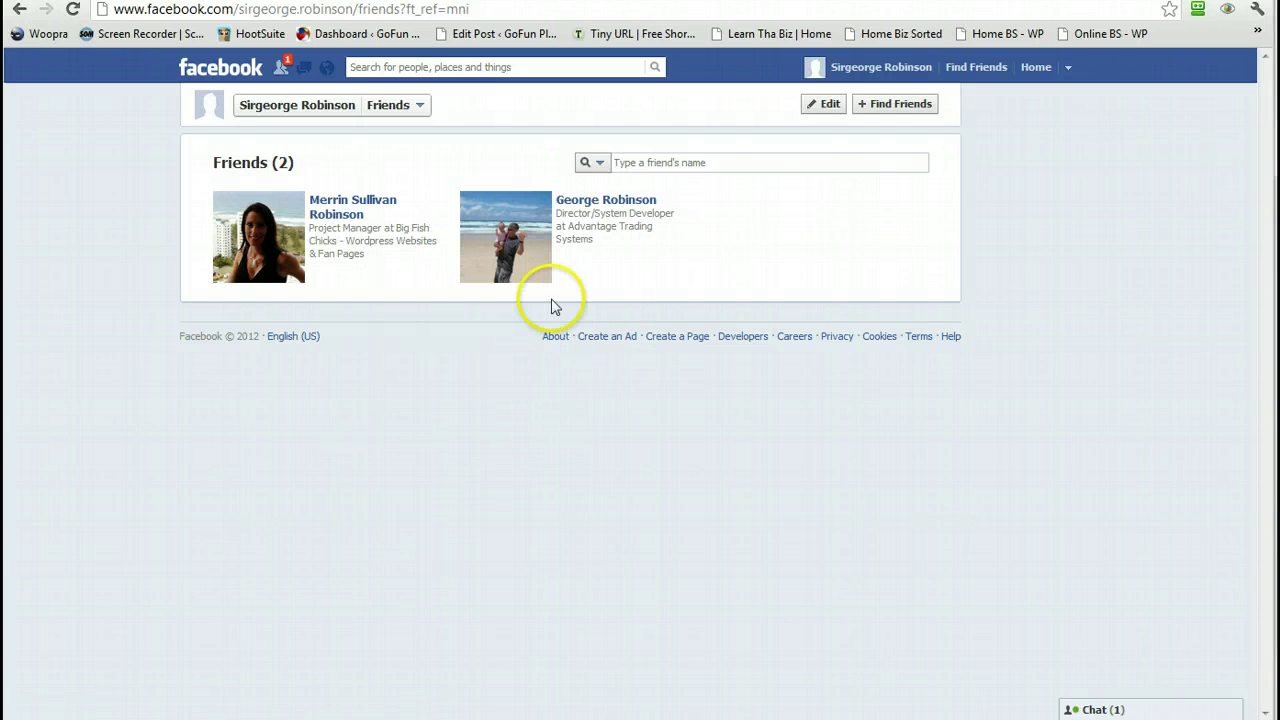
Add the second friend on the friends page to the GFP Business list
{"action": "mouse_move", "coordinate": [592, 210]}
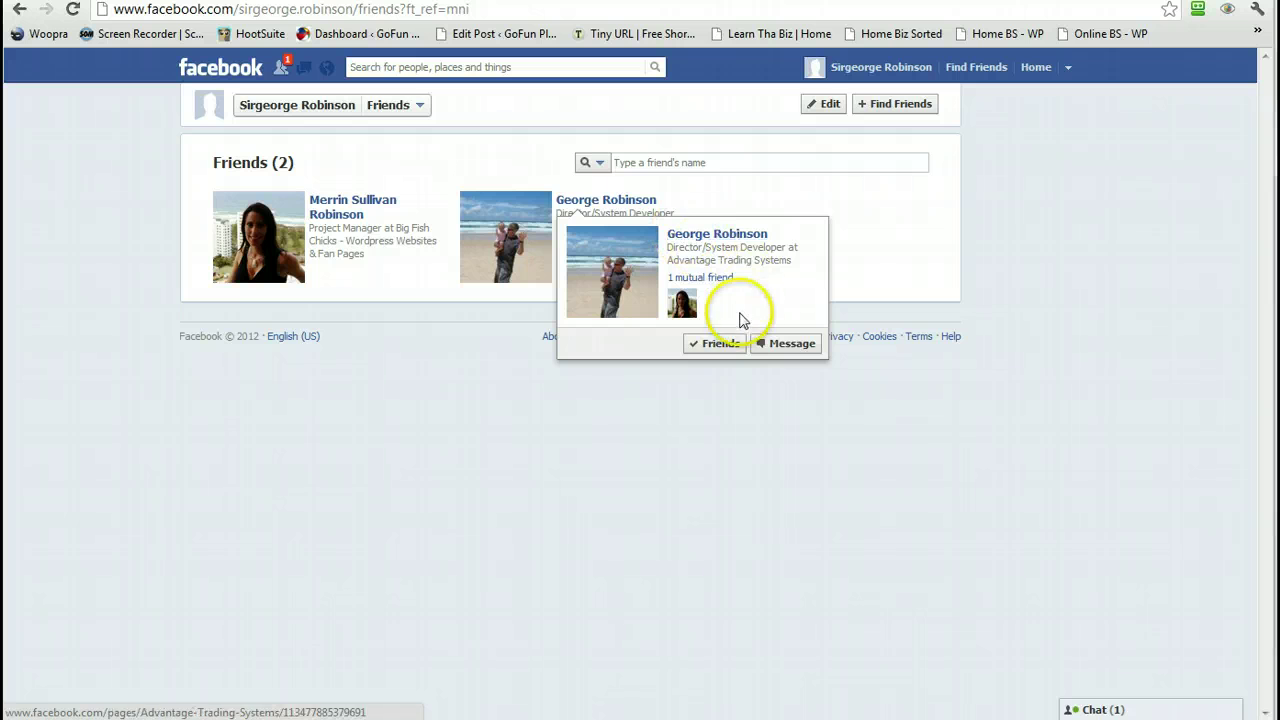
{"action": "left_click", "coordinate": [714, 345]}
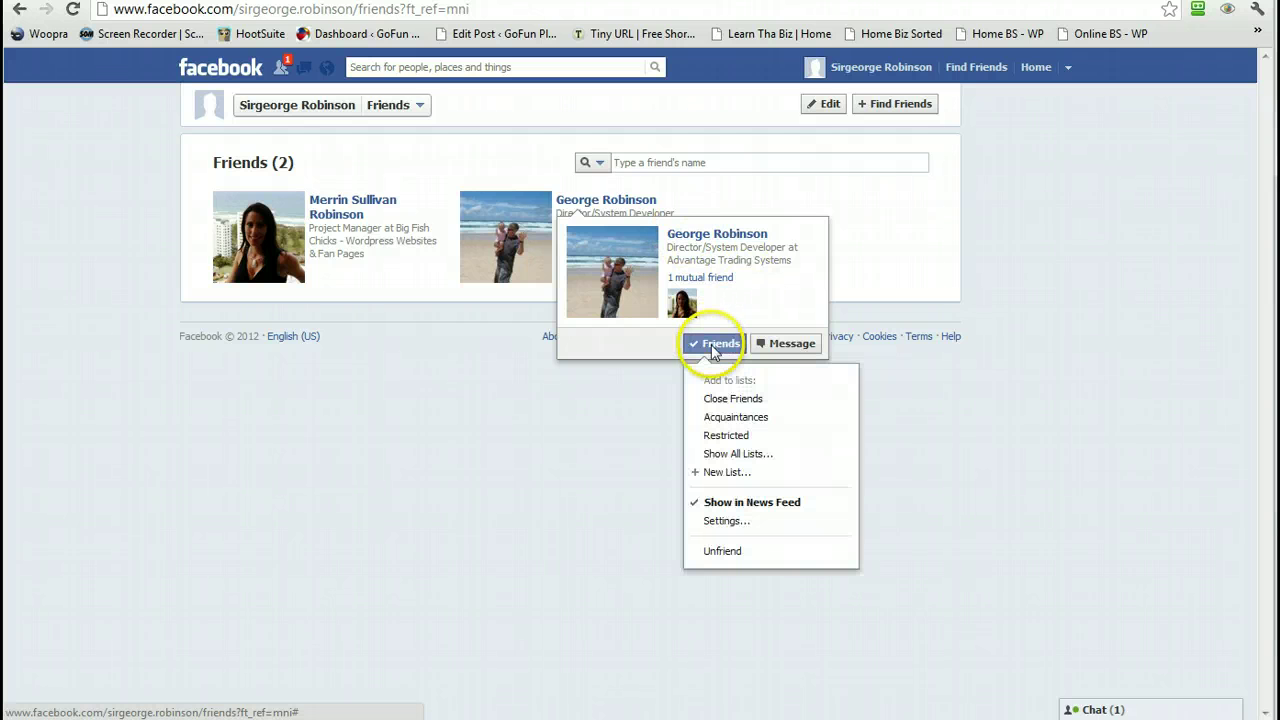
{"action": "left_click", "coordinate": [725, 453]}
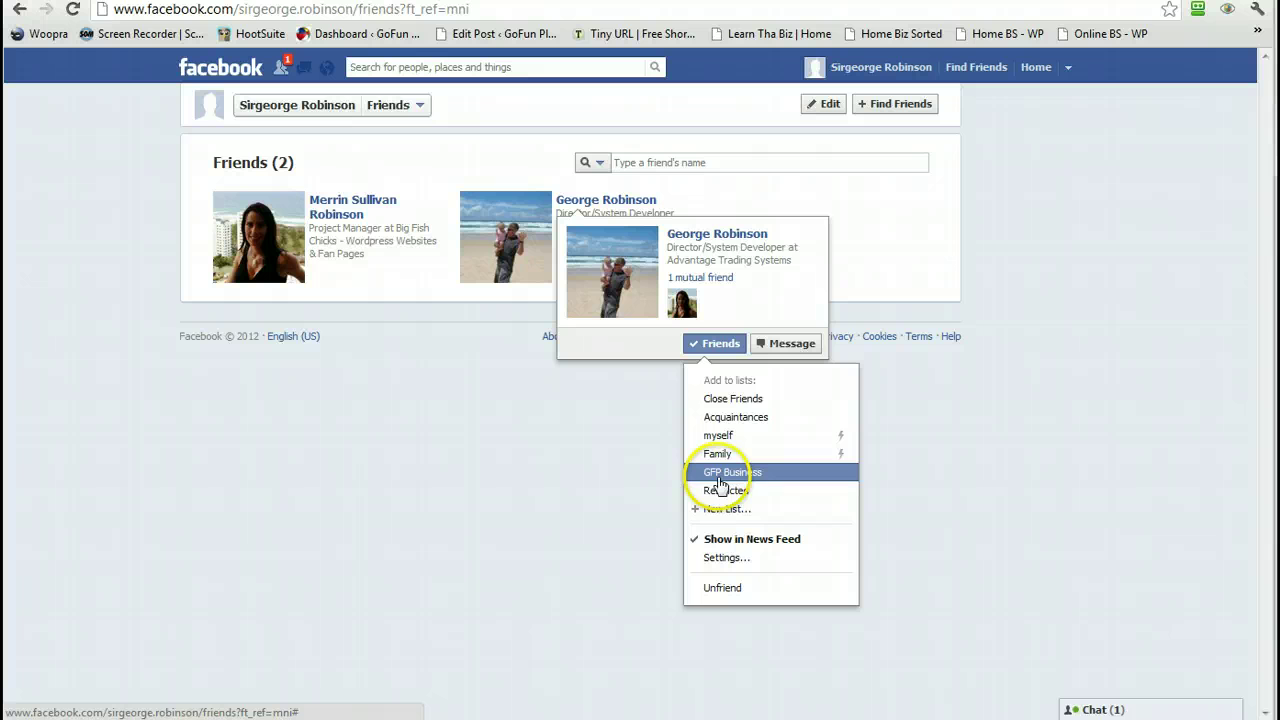
{"action": "left_click", "coordinate": [719, 476]}
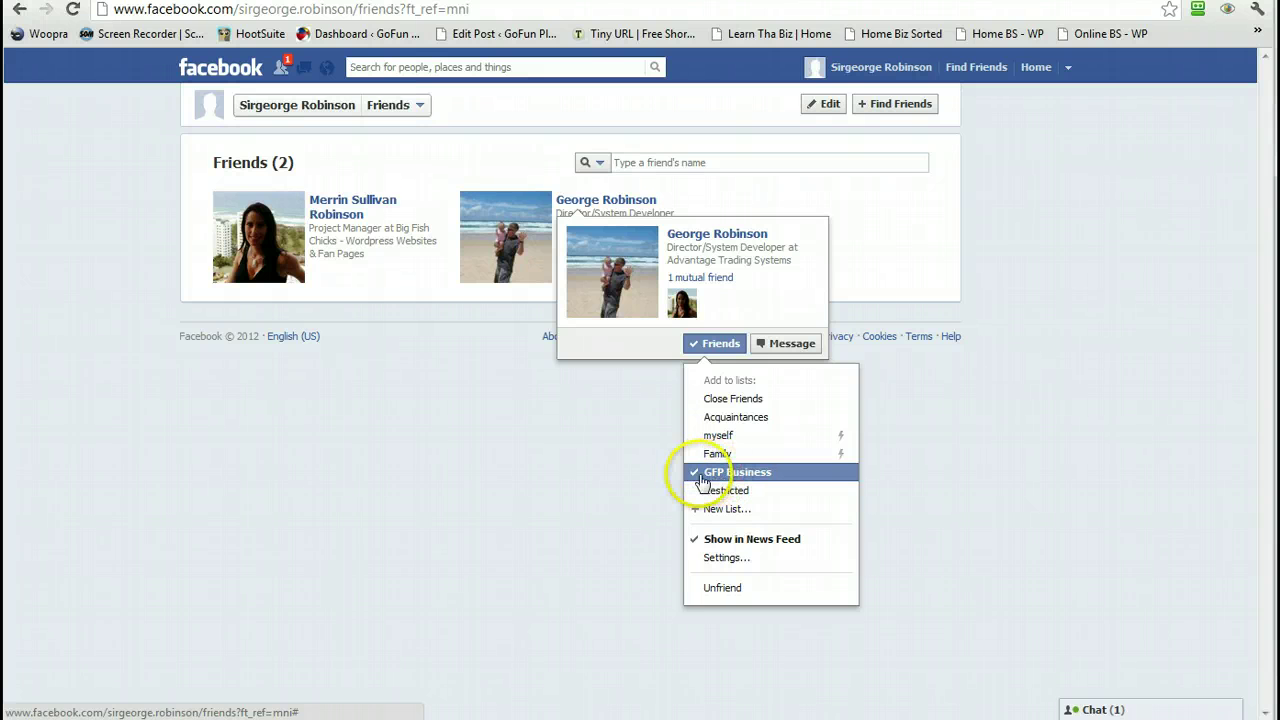
{"action": "left_click", "coordinate": [577, 434]}
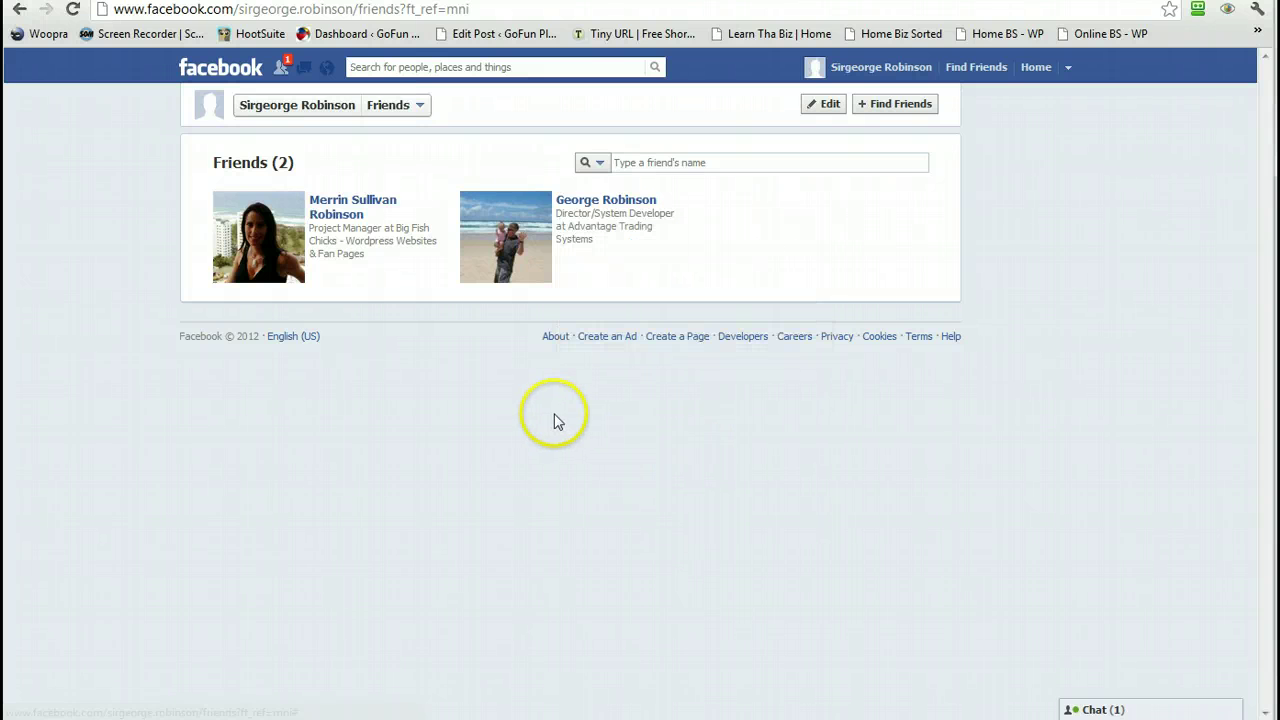
Post the public status update "Info" from the home news feed
{"action": "left_click", "coordinate": [1033, 72]}
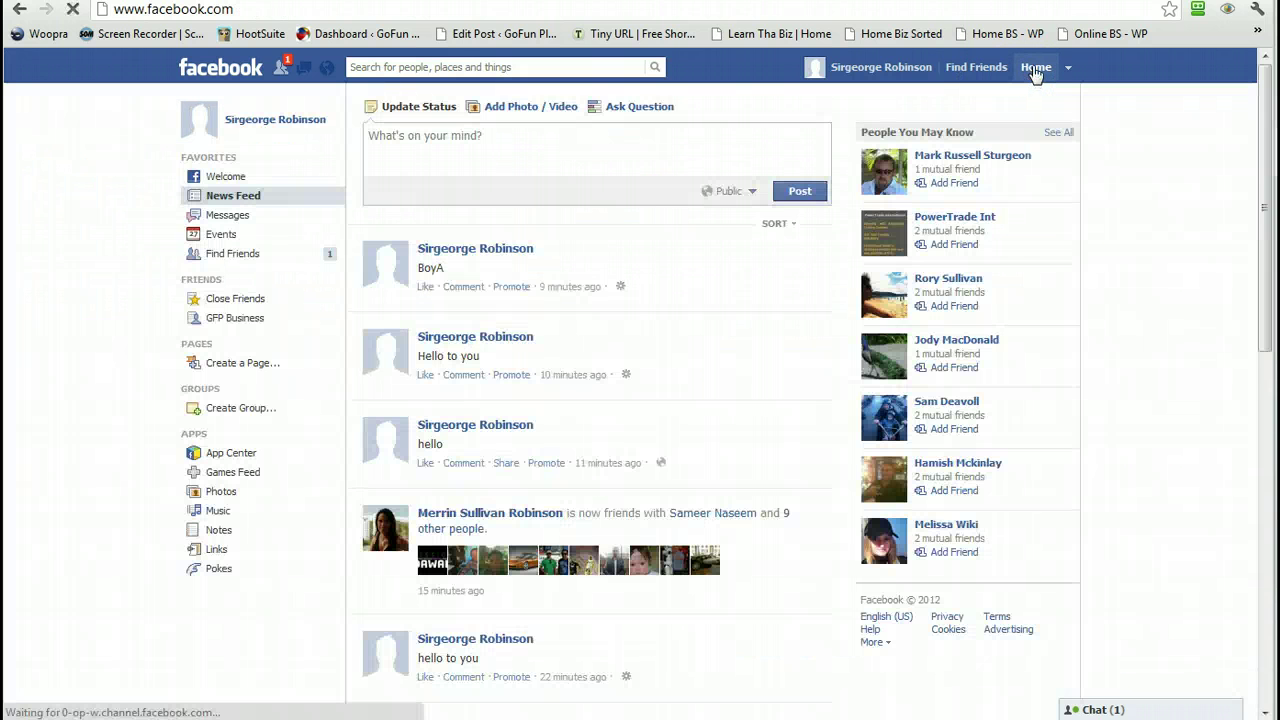
{"action": "left_click", "coordinate": [478, 142]}
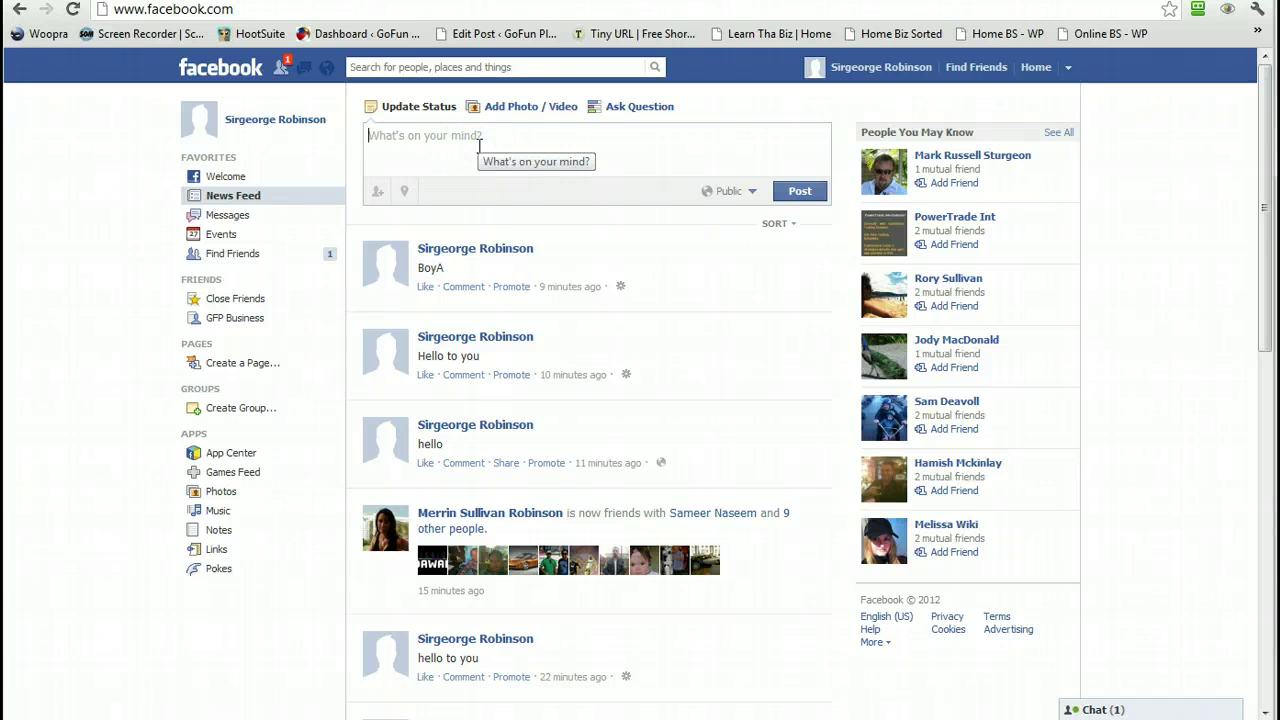
{"action": "left_click", "coordinate": [482, 161]}
{"action": "type", "text": "Info"}
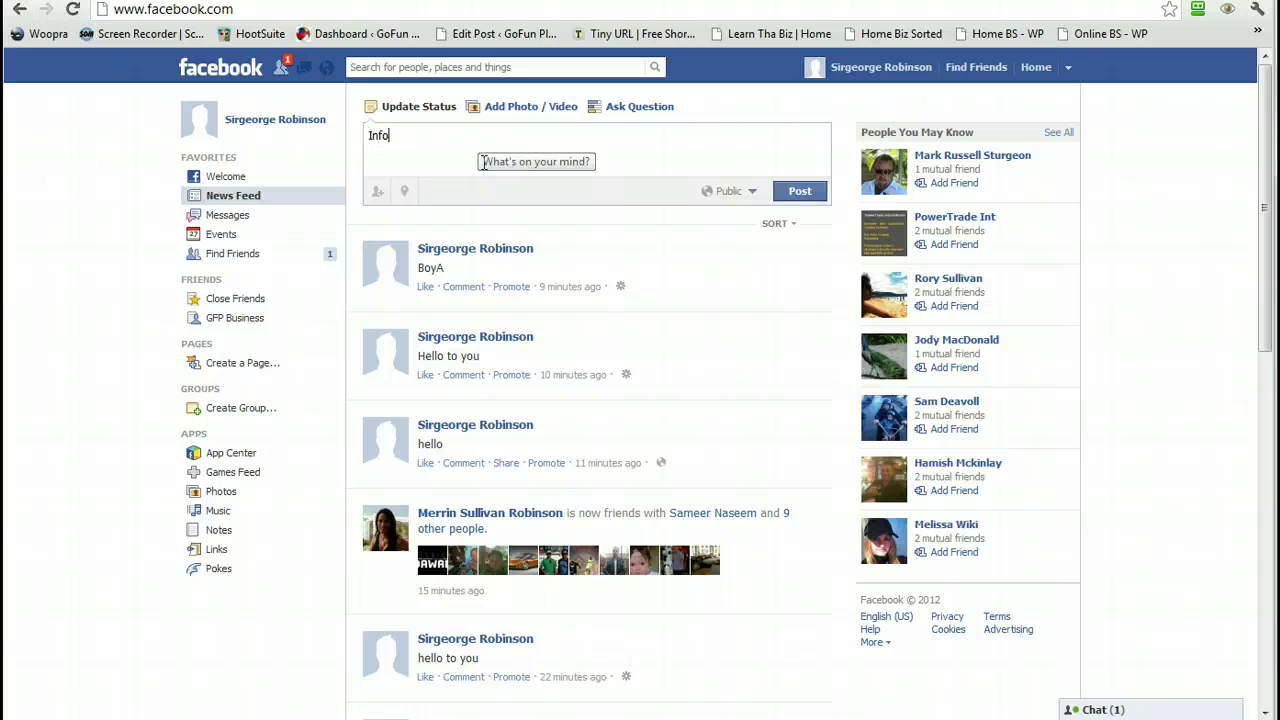
{"action": "left_click", "coordinate": [799, 192]}
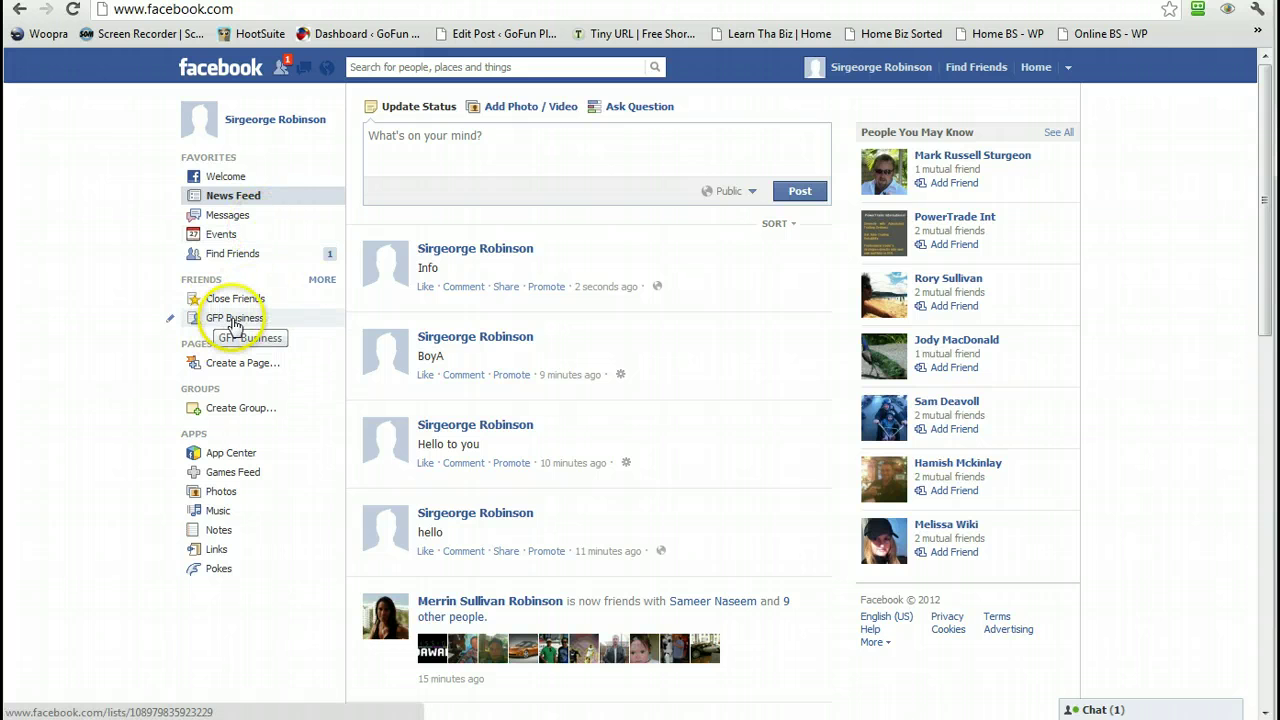
Look through the GFP Business list's feed and post the status "Promote" to that list only
{"action": "left_click", "coordinate": [234, 320]}
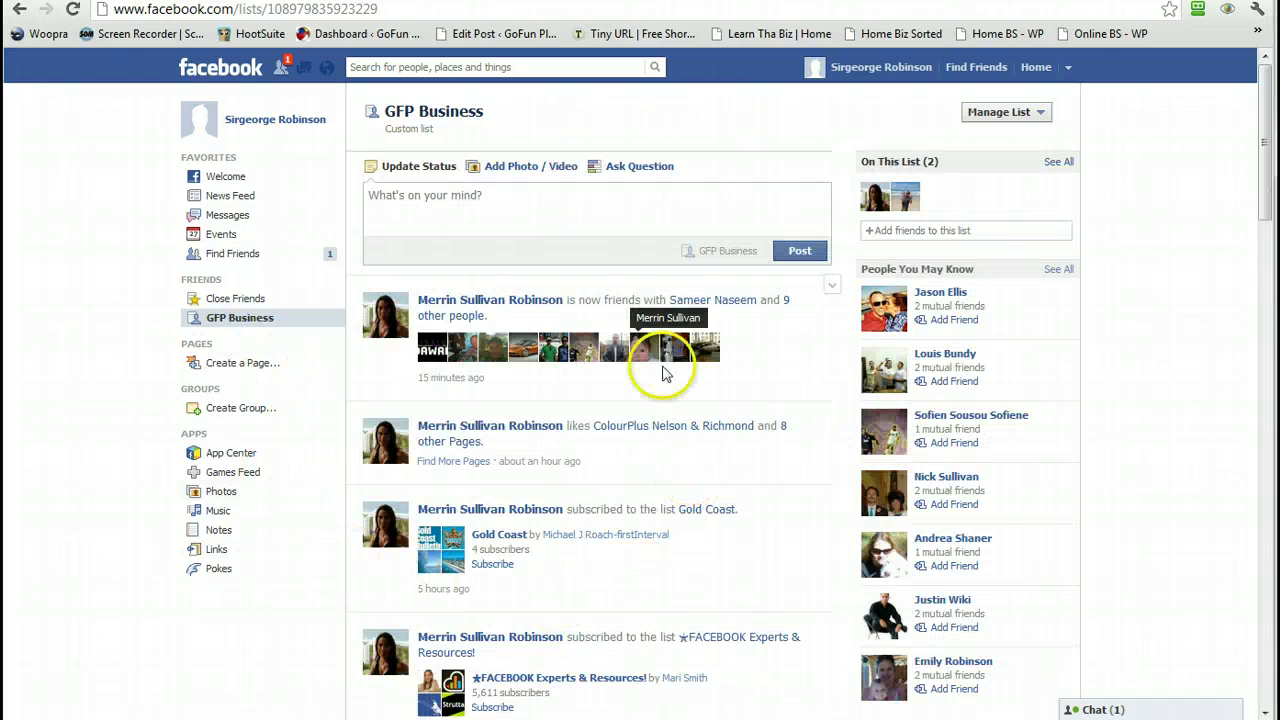
{"action": "scroll", "coordinate": [610, 488], "scroll_direction": "down", "scroll_amount": 3}
{"action": "scroll", "coordinate": [610, 490], "scroll_direction": "down", "scroll_amount": 9}
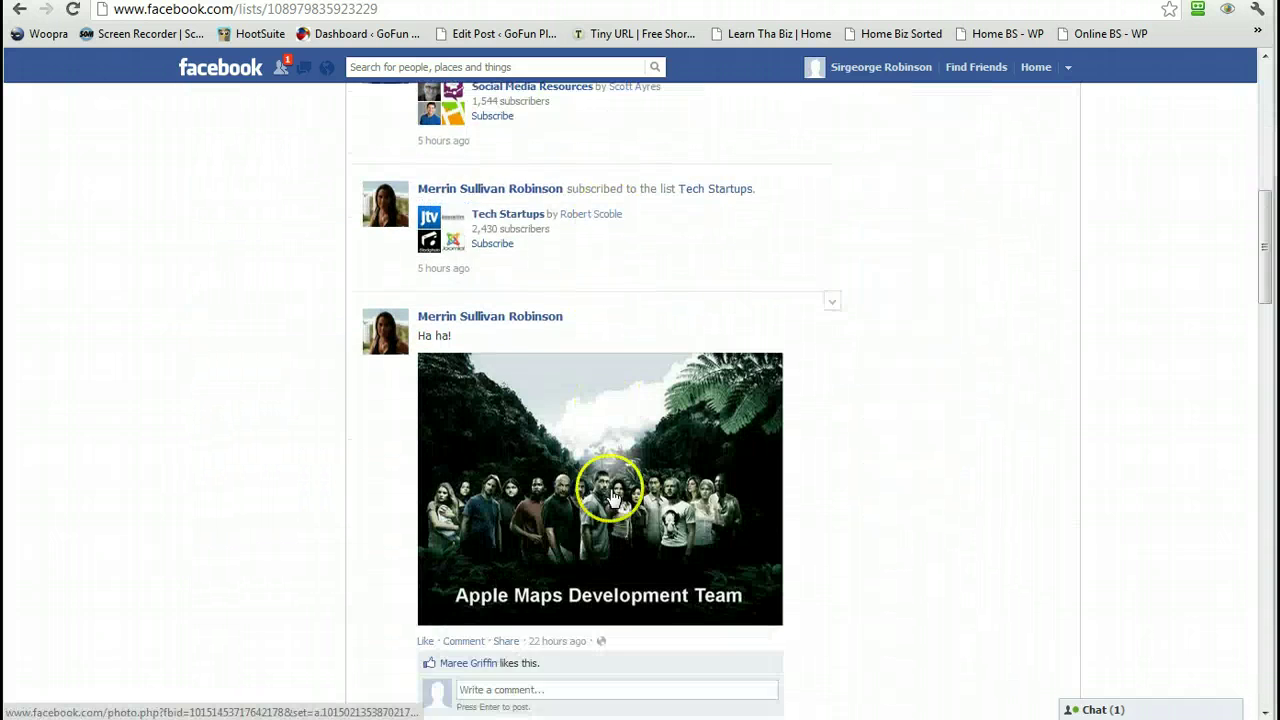
{"action": "scroll", "coordinate": [540, 488], "scroll_direction": "up", "scroll_amount": 12}
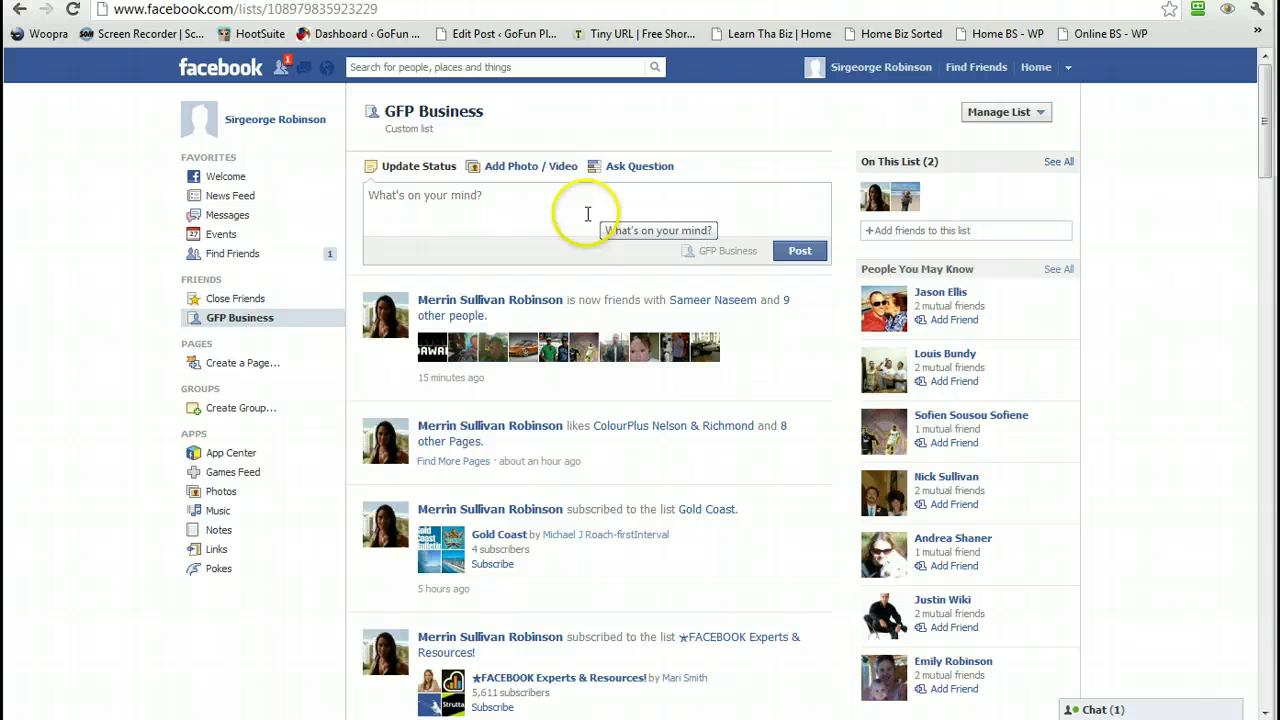
{"action": "left_click", "coordinate": [540, 204]}
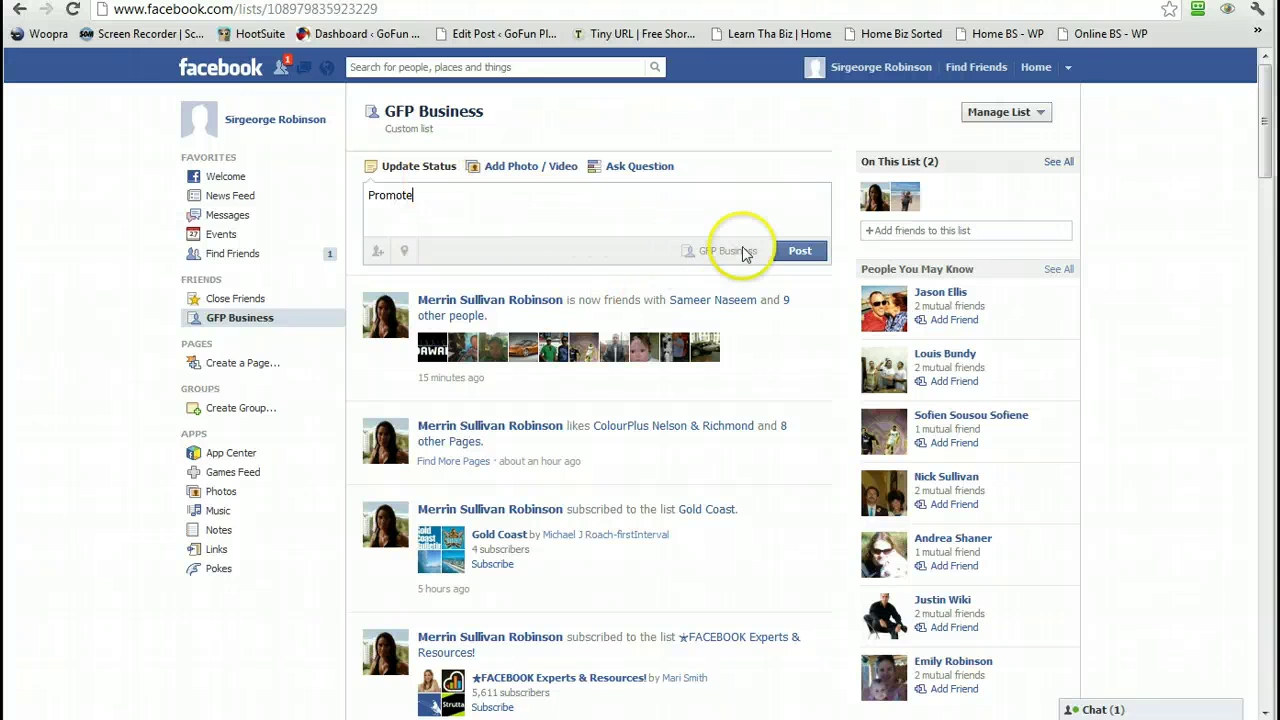
{"action": "left_click", "coordinate": [800, 251]}
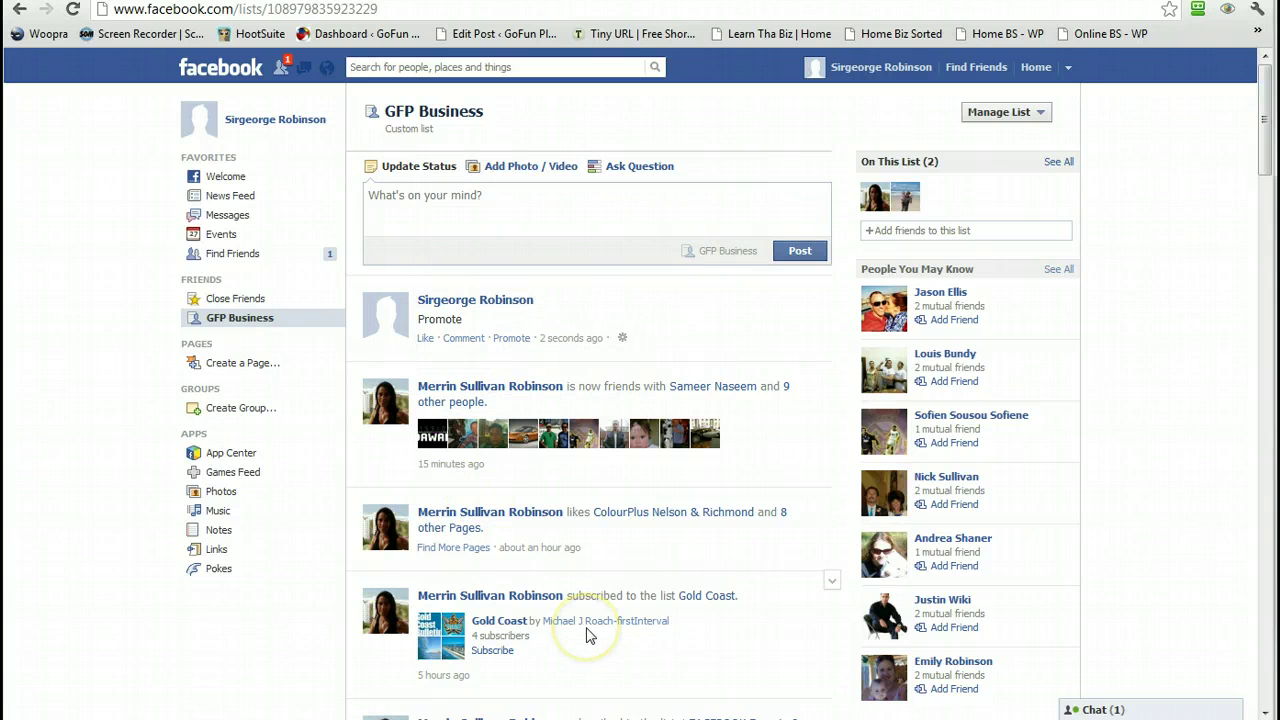
Accept the pending friend request and skip suggesting friends to the new contact
{"action": "left_click", "coordinate": [284, 72]}
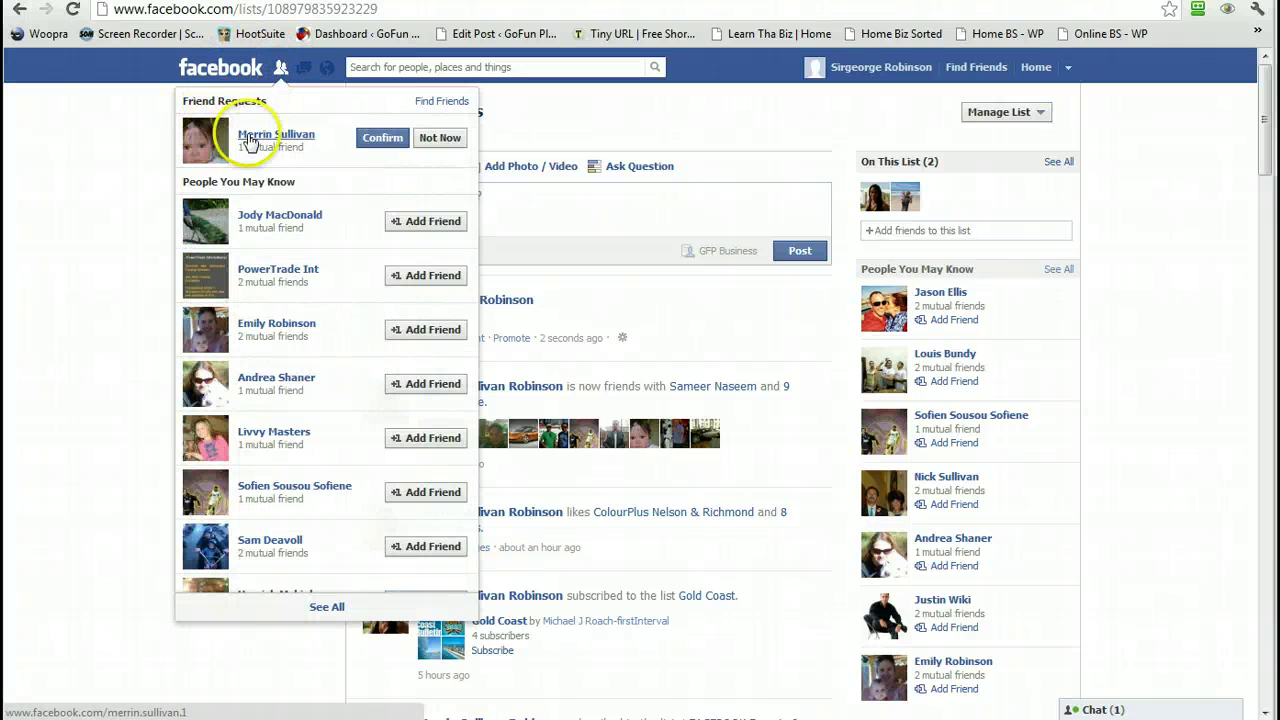
{"action": "left_click", "coordinate": [378, 140]}
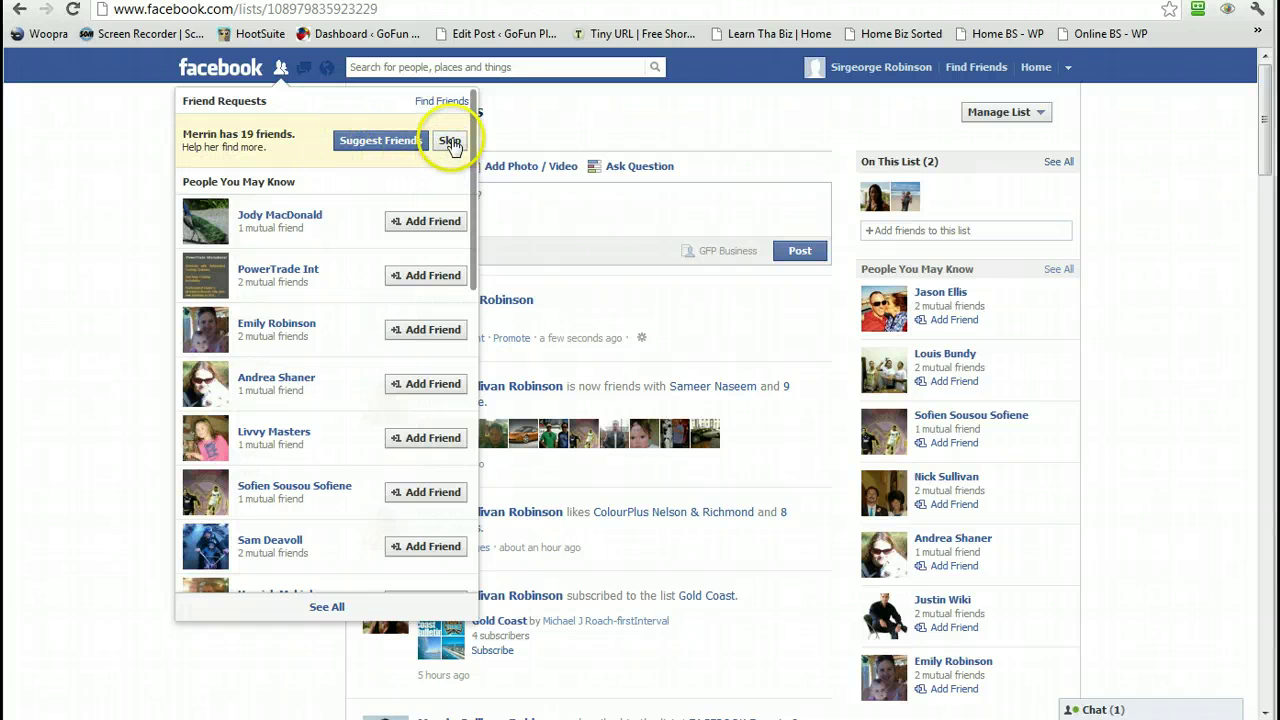
{"action": "left_click", "coordinate": [450, 142]}
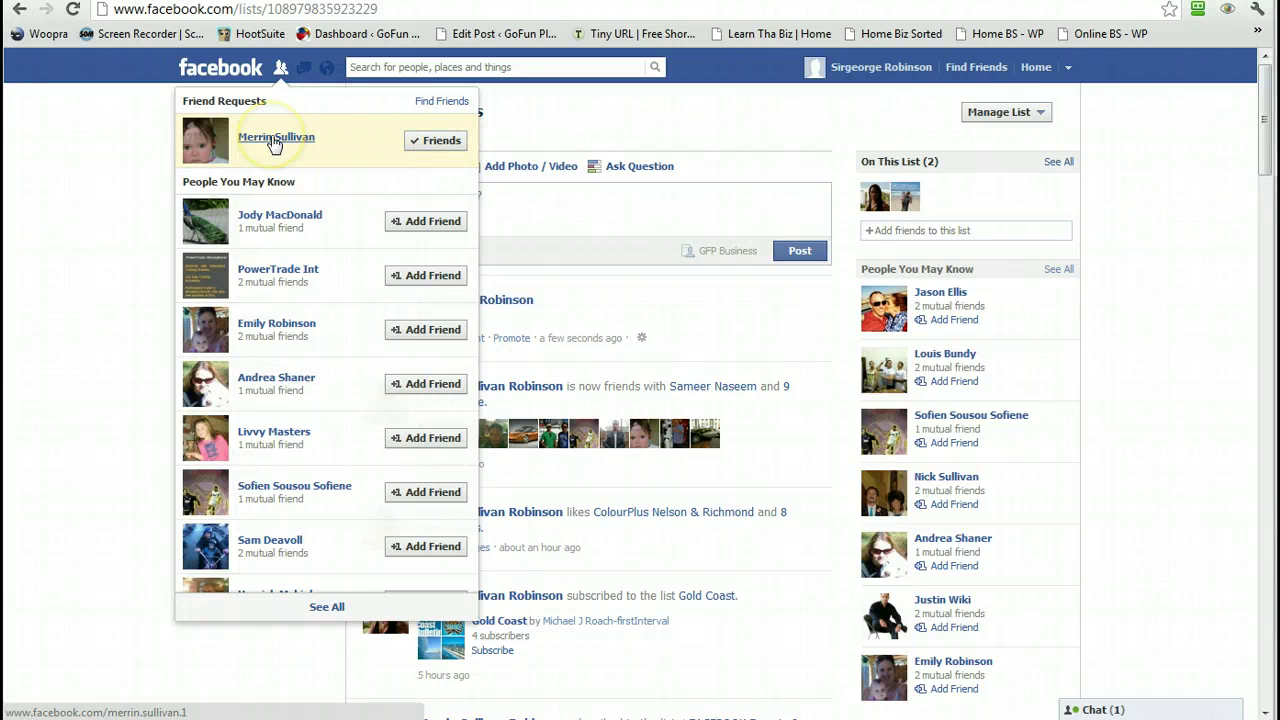
Add the newly accepted friend to the GFP Business list and close the friend requests
{"action": "mouse_move", "coordinate": [275, 146]}
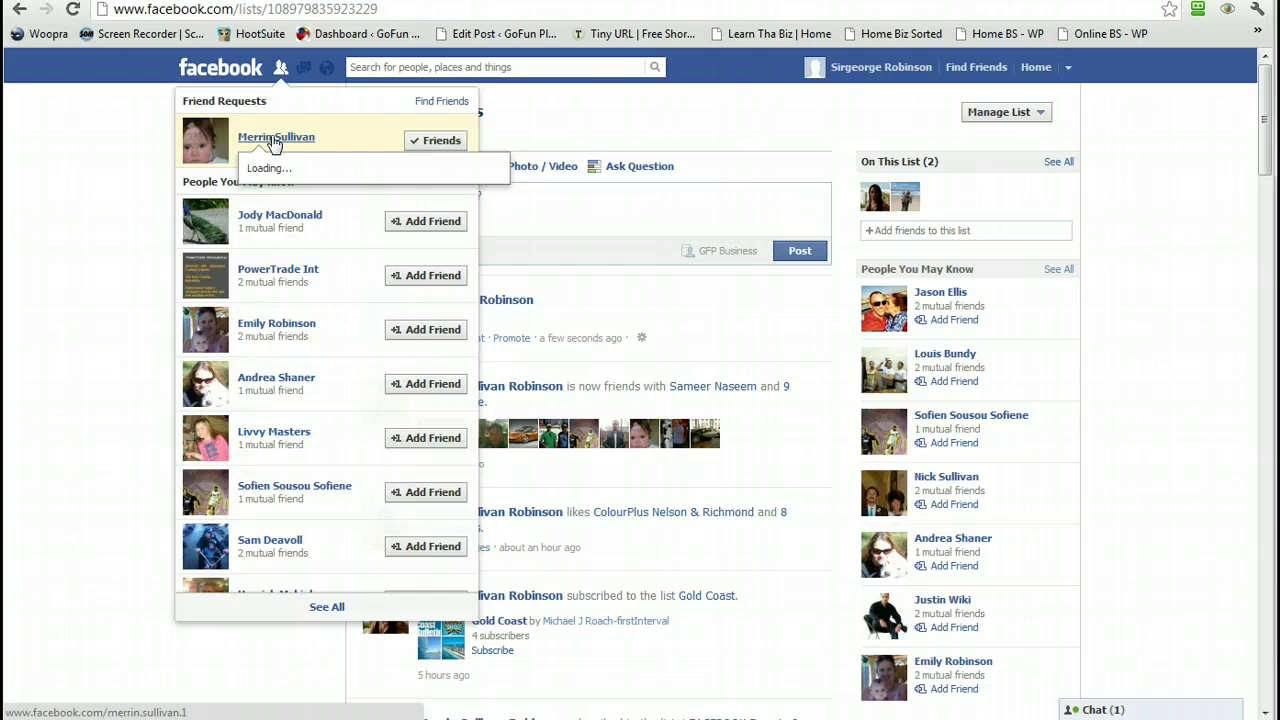
{"action": "left_click", "coordinate": [437, 141]}
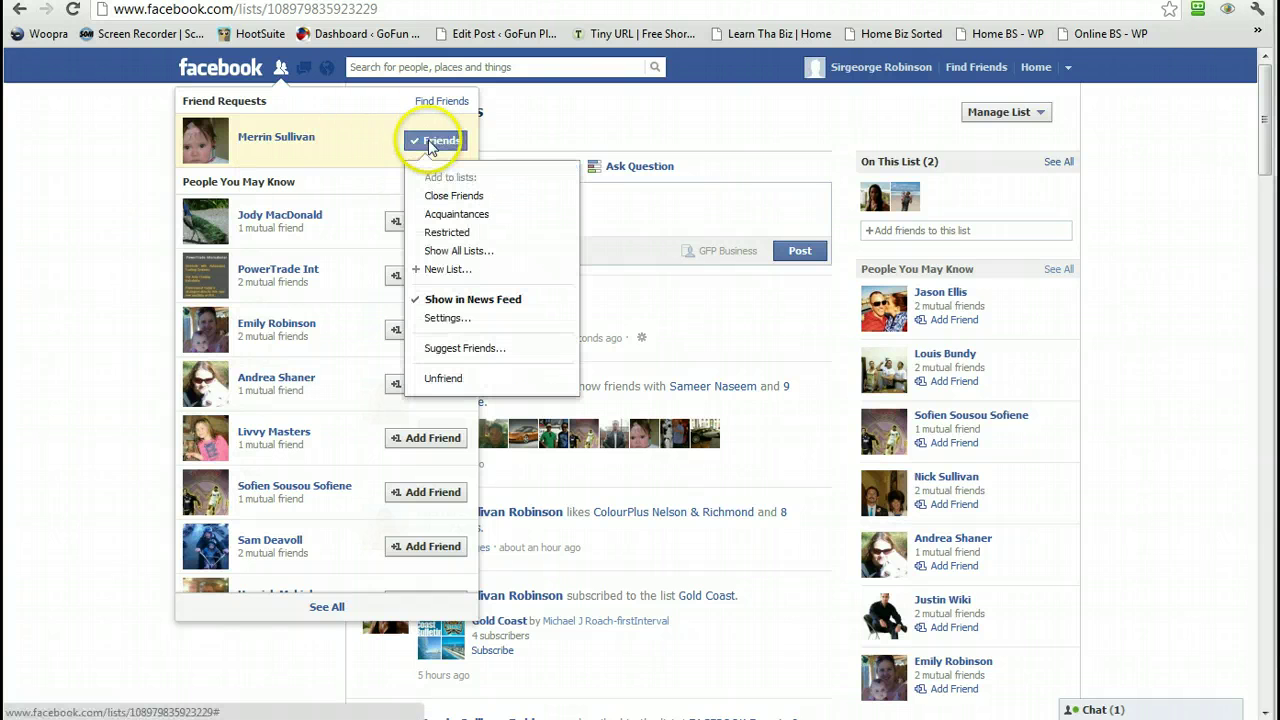
{"action": "left_click", "coordinate": [452, 251]}
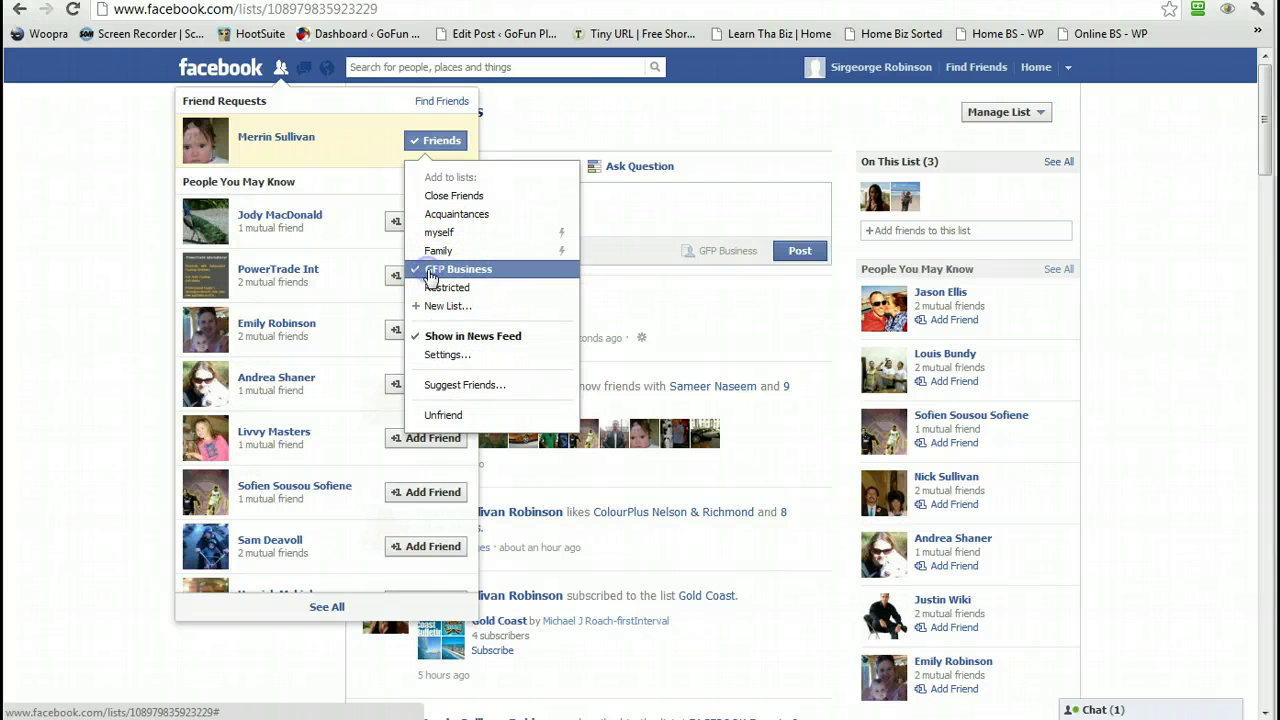
{"action": "left_click", "coordinate": [686, 116]}
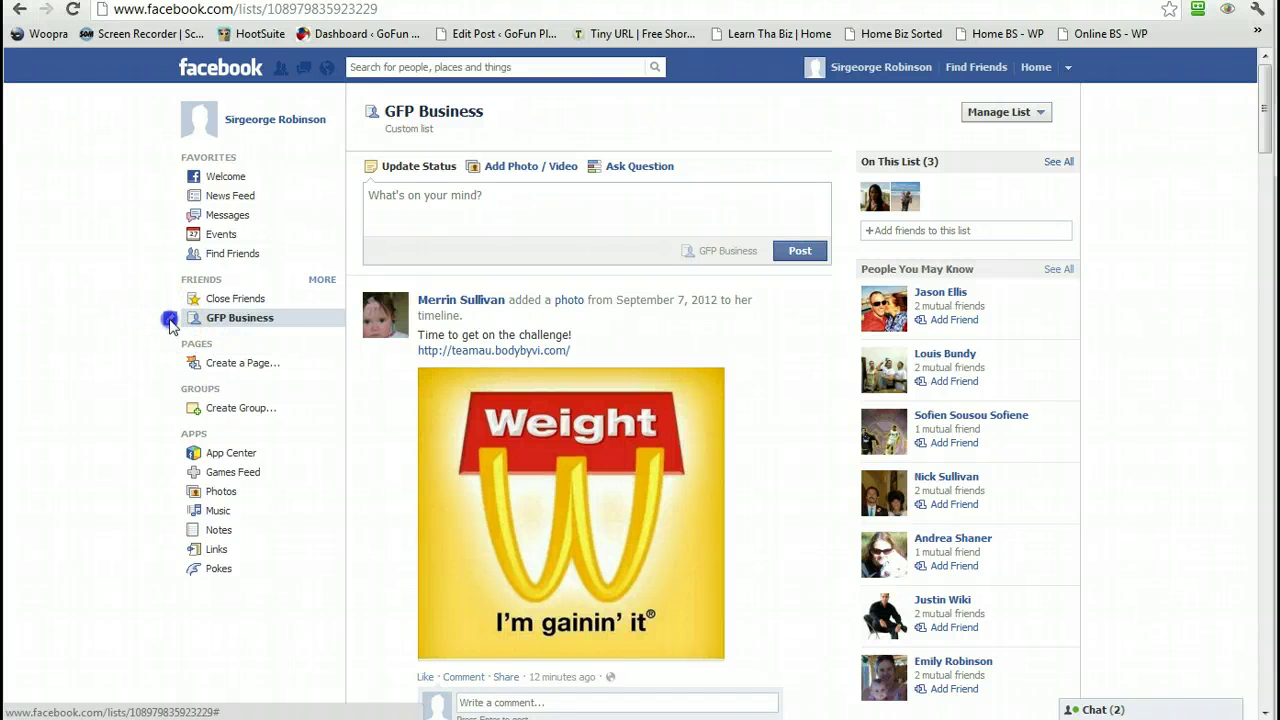
View the edit options of the GFP Business list, then open the overview of all friend lists
{"action": "left_click", "coordinate": [170, 320]}
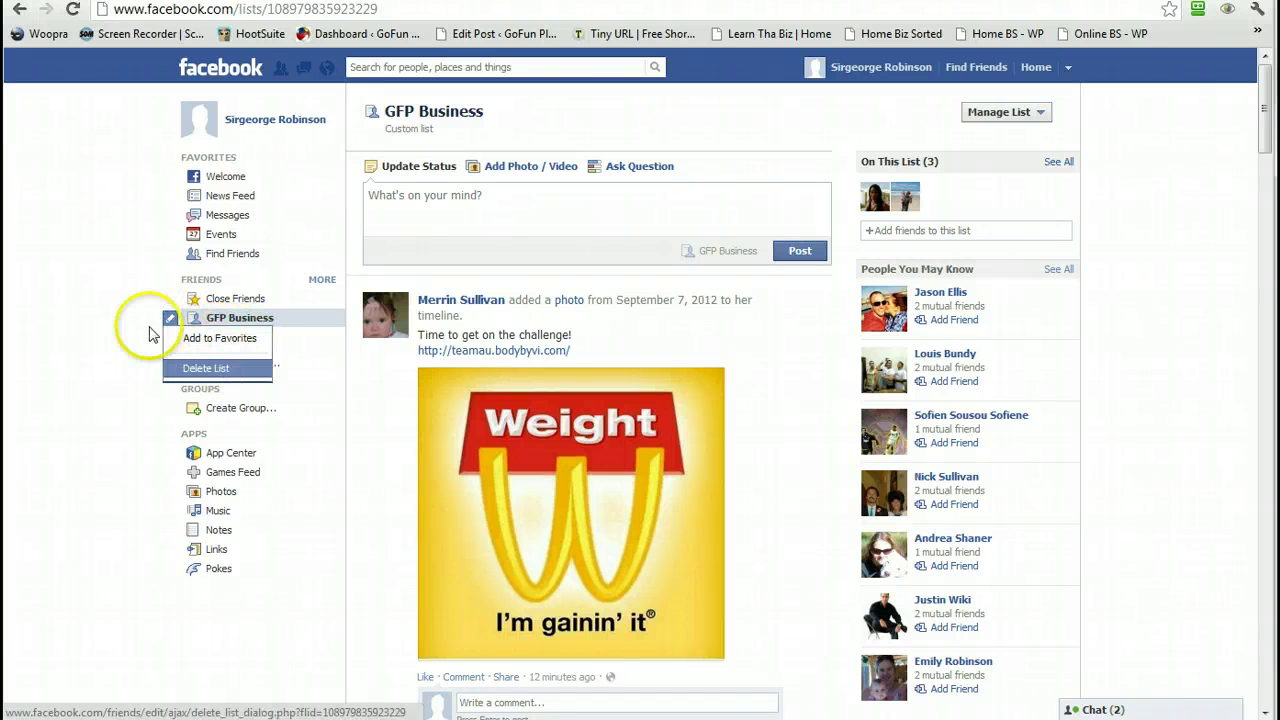
{"action": "left_click", "coordinate": [318, 283]}
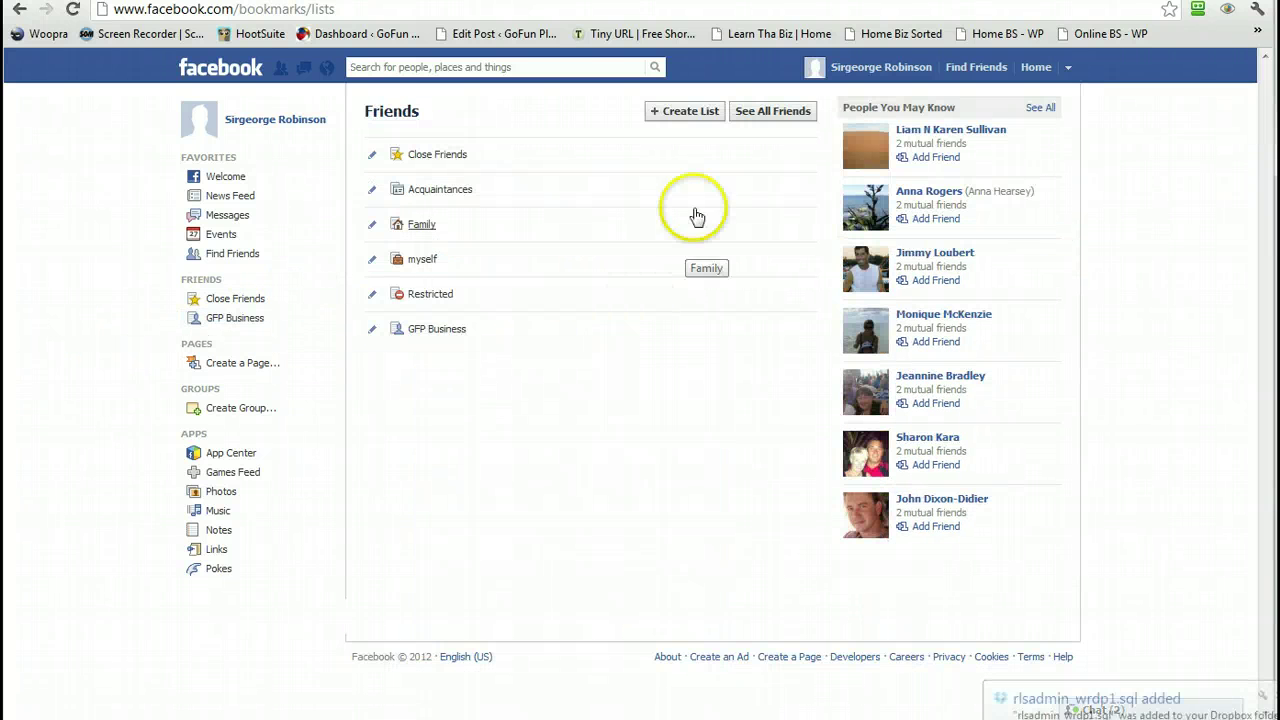